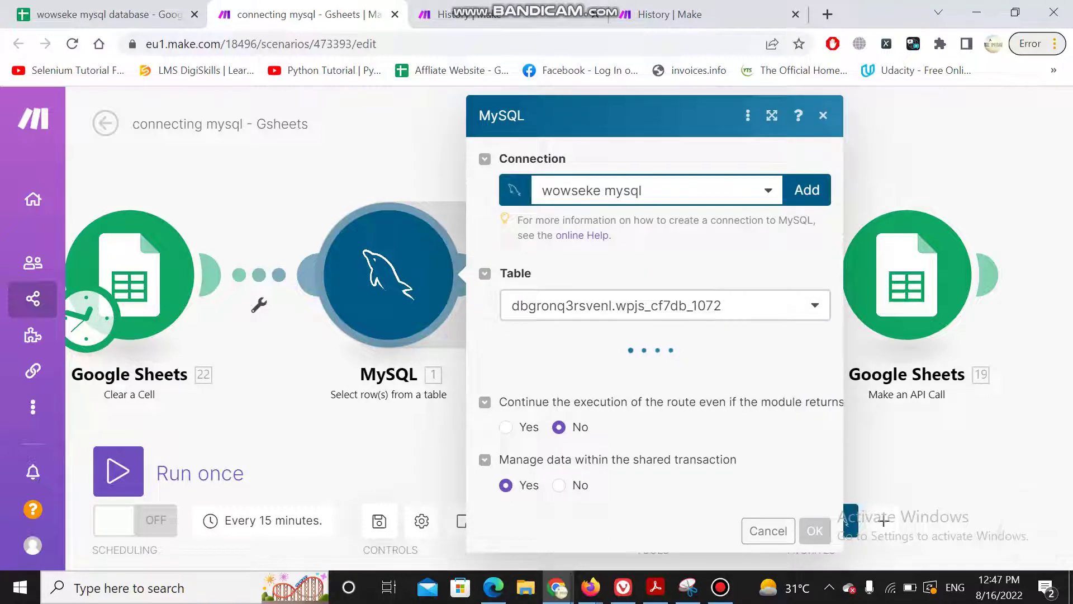
Try a limit of 100 in the MySQL module, clear it and cancel the module settings.
scroll(695, 404, "down", 4)
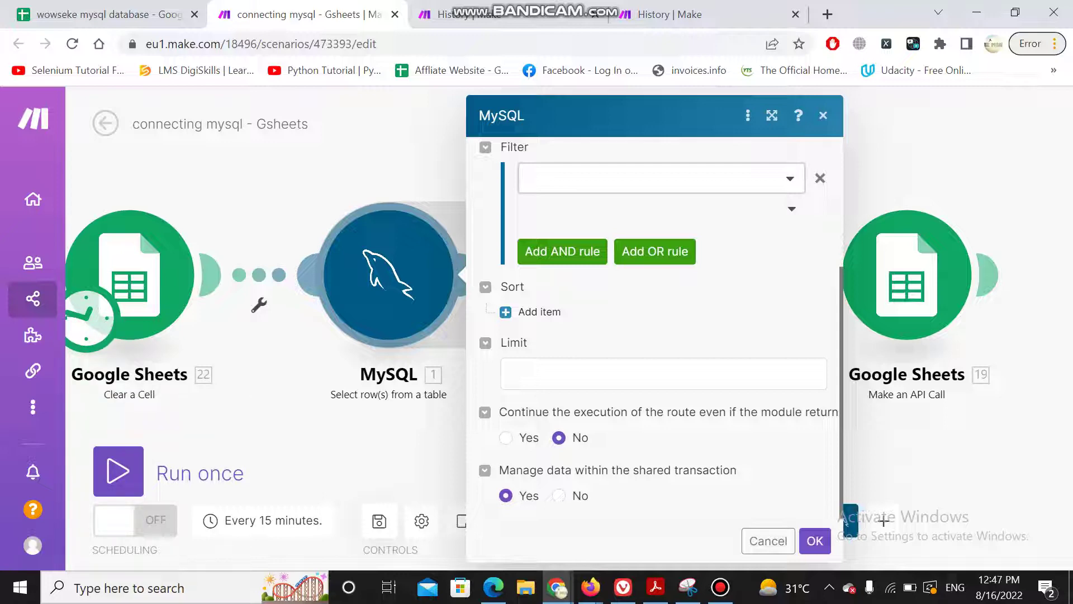
left_click(512, 374)
type("100")
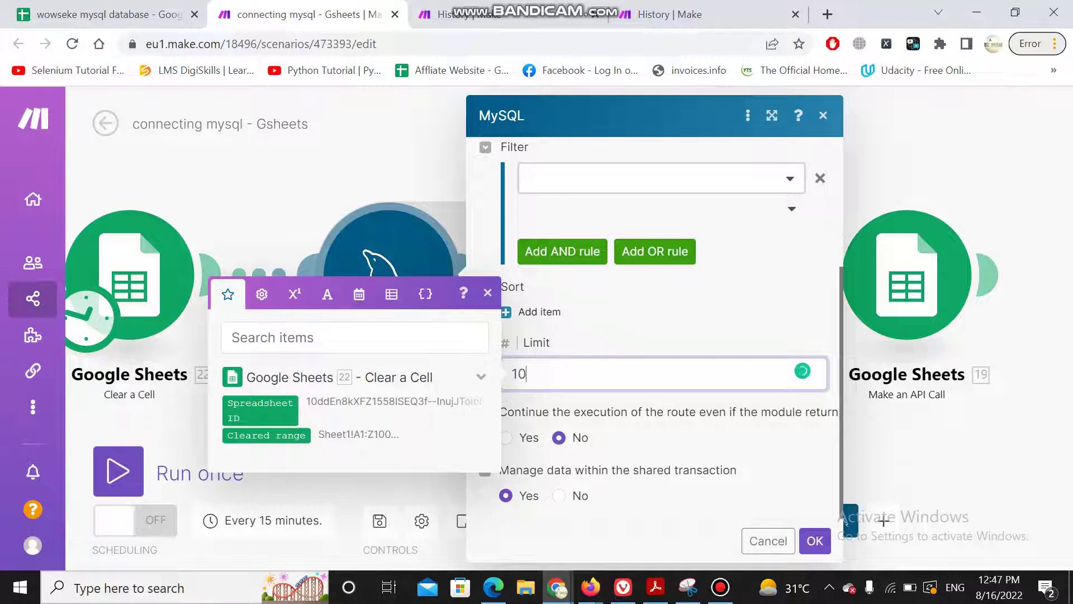
key("BackSpace")
key("BackSpace")
key("BackSpace")
left_click(616, 470)
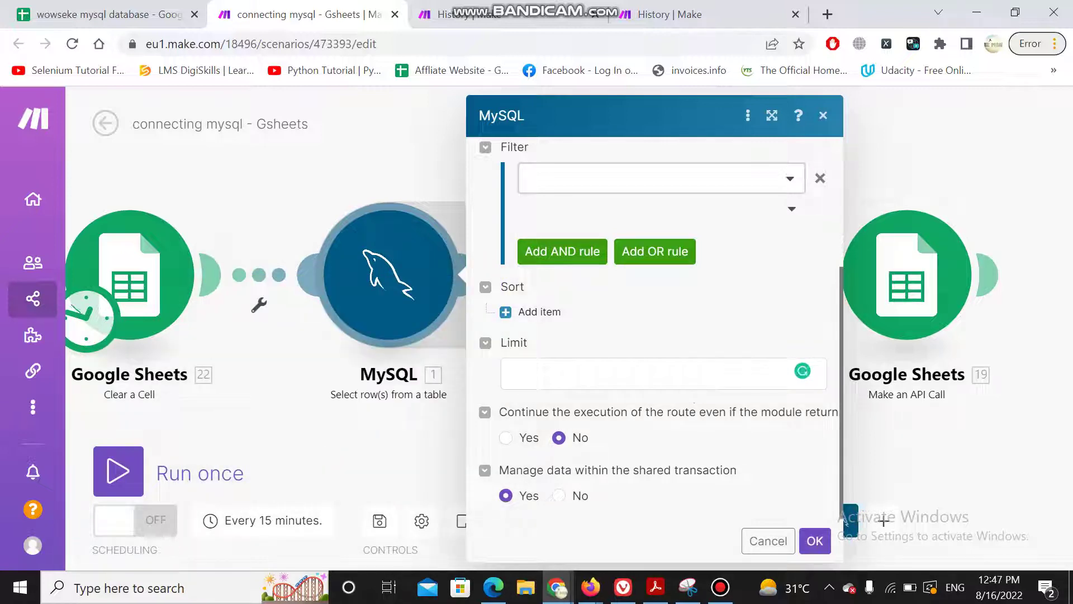
scroll(654, 330, "up", 3)
scroll(654, 336, "down", 4)
left_click(767, 541)
left_click(648, 274)
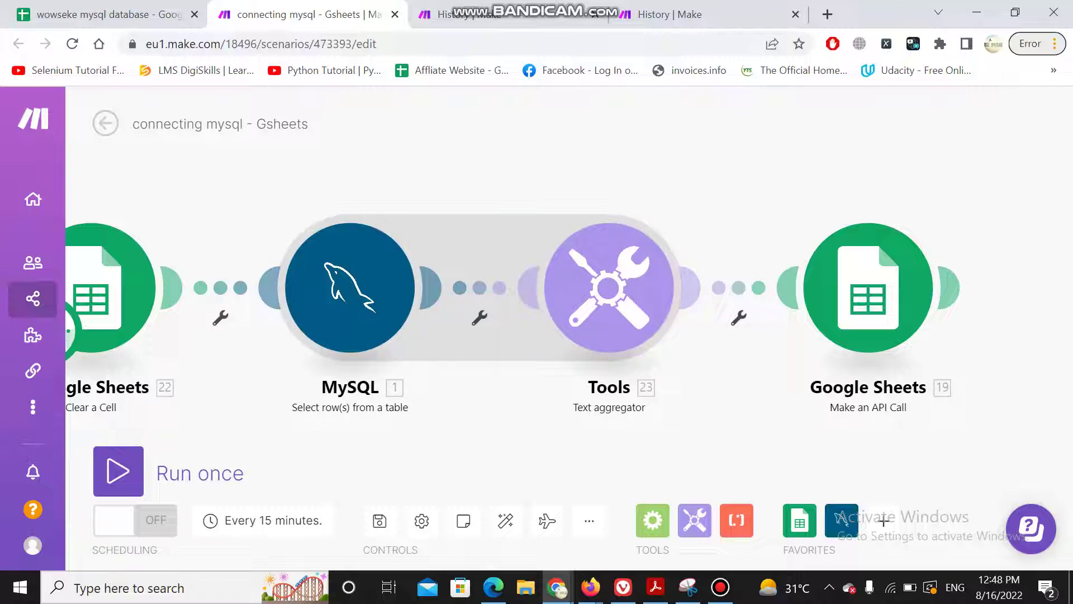
Add a Google Sheets Add a Row module after the API call module and delete it again.
left_click(800, 520)
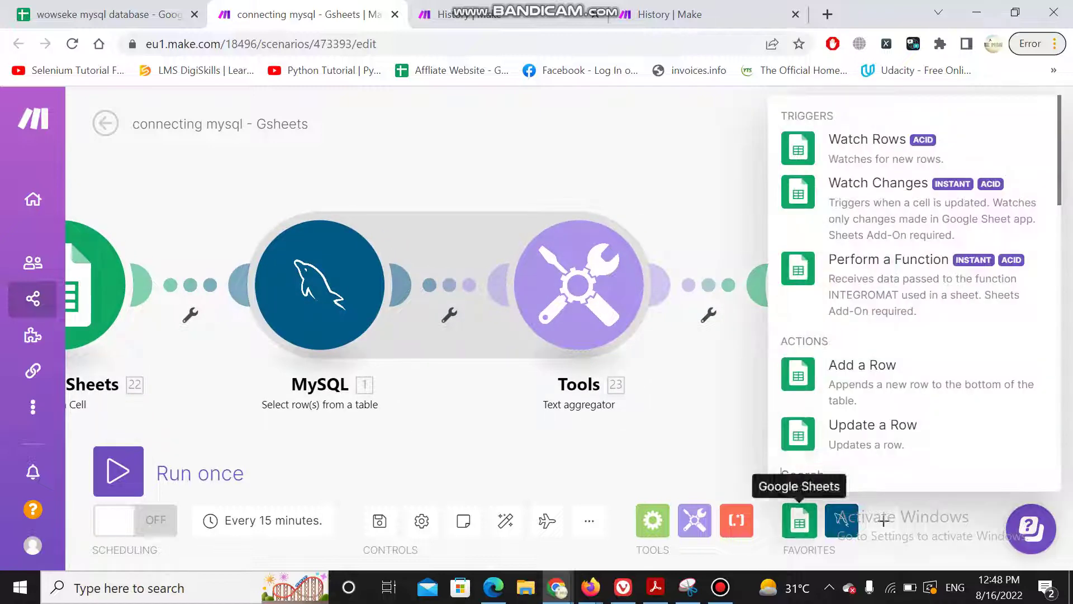
left_click(798, 375)
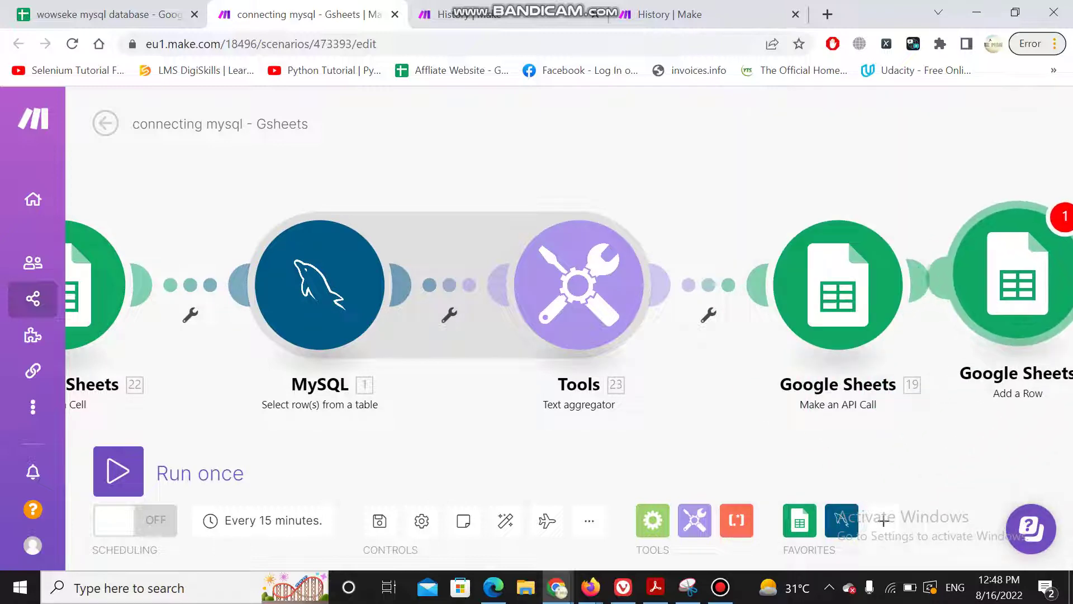
right_click(1022, 277)
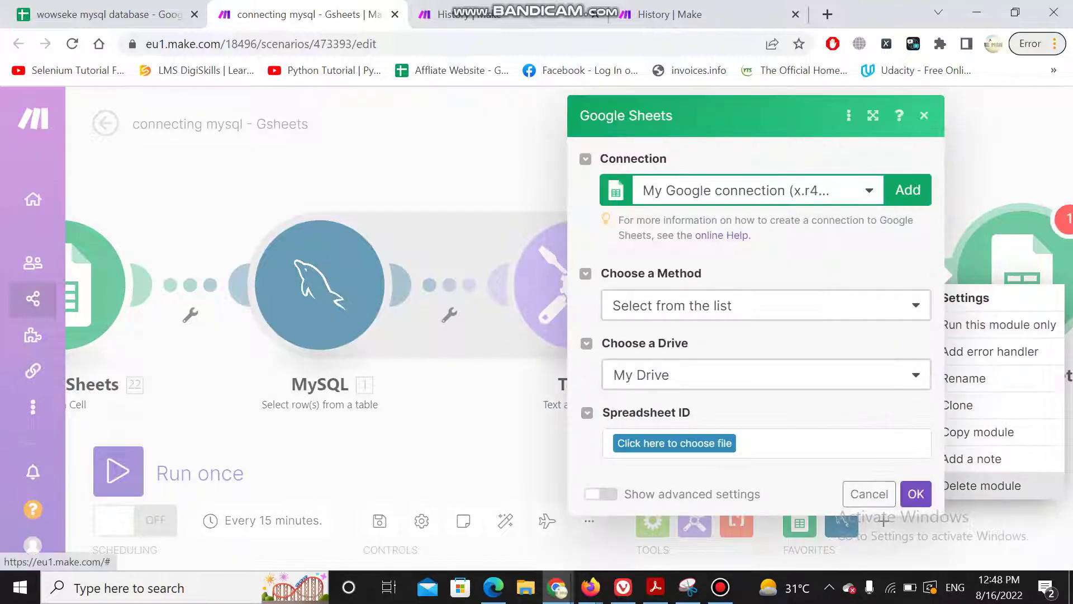
left_click(985, 485)
key("Escape")
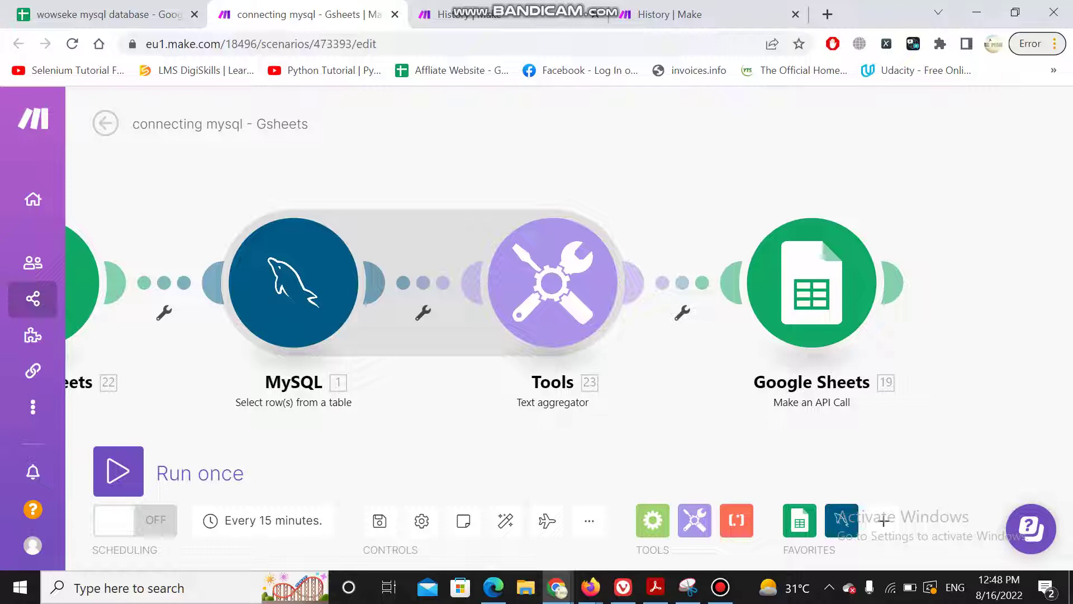
Switch to the wowseke mysql database spreadsheet in Google Sheets and look through the rows on Sheet1.
scroll(498, 307, "left", 1)
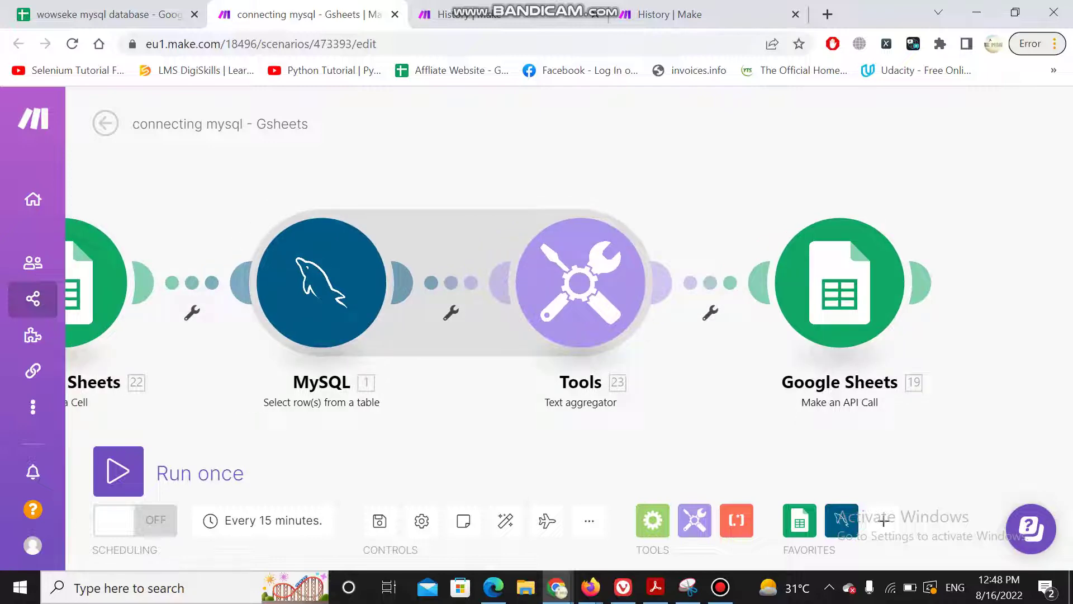
scroll(497, 307, "left", 1)
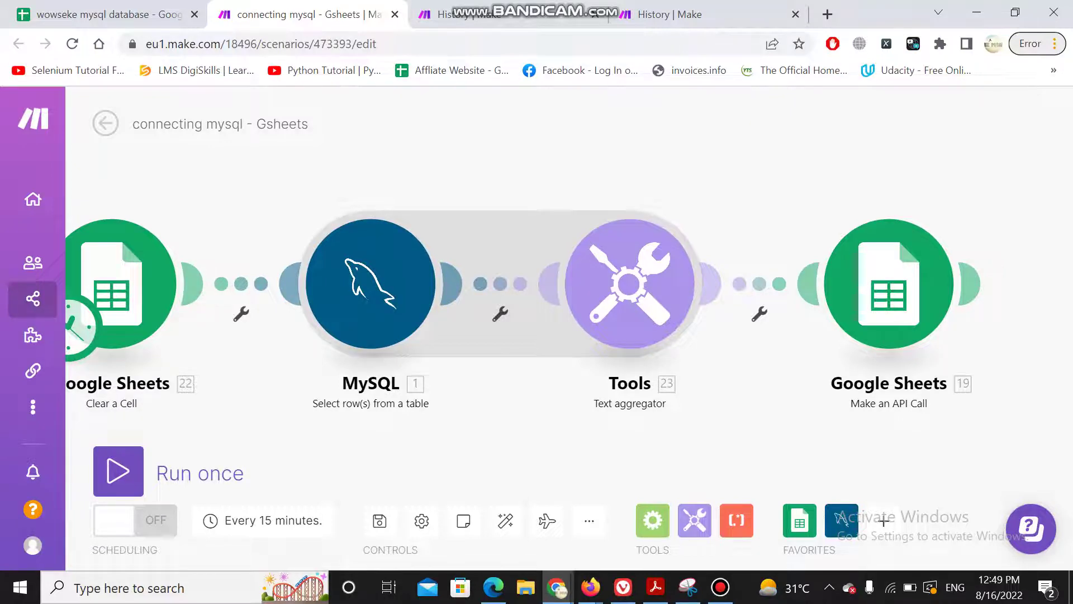
left_click(108, 14)
scroll(536, 369, "down", 20)
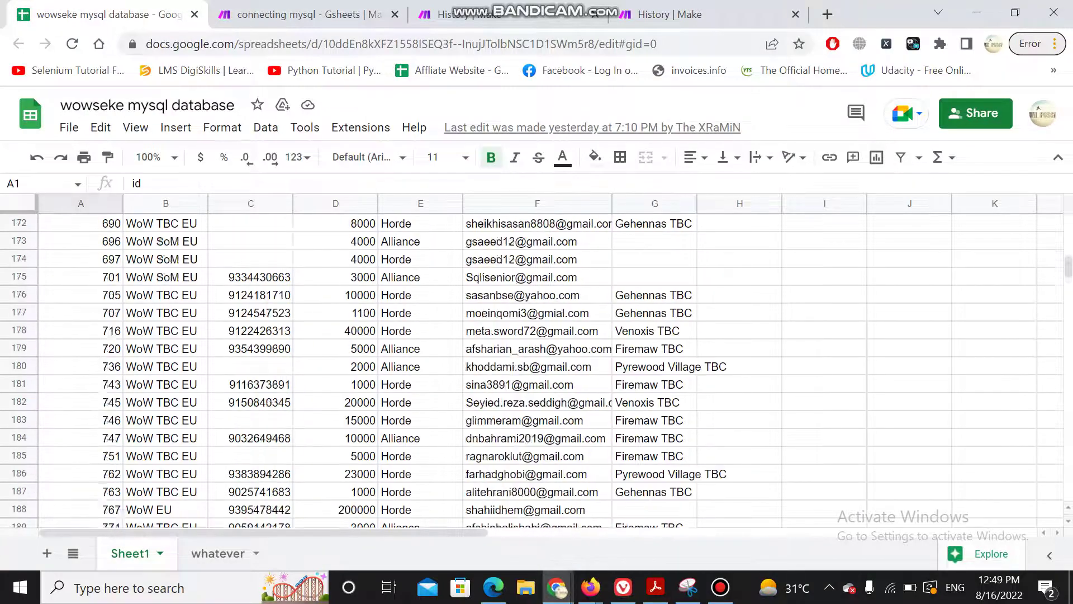
scroll(537, 369, "down", 20)
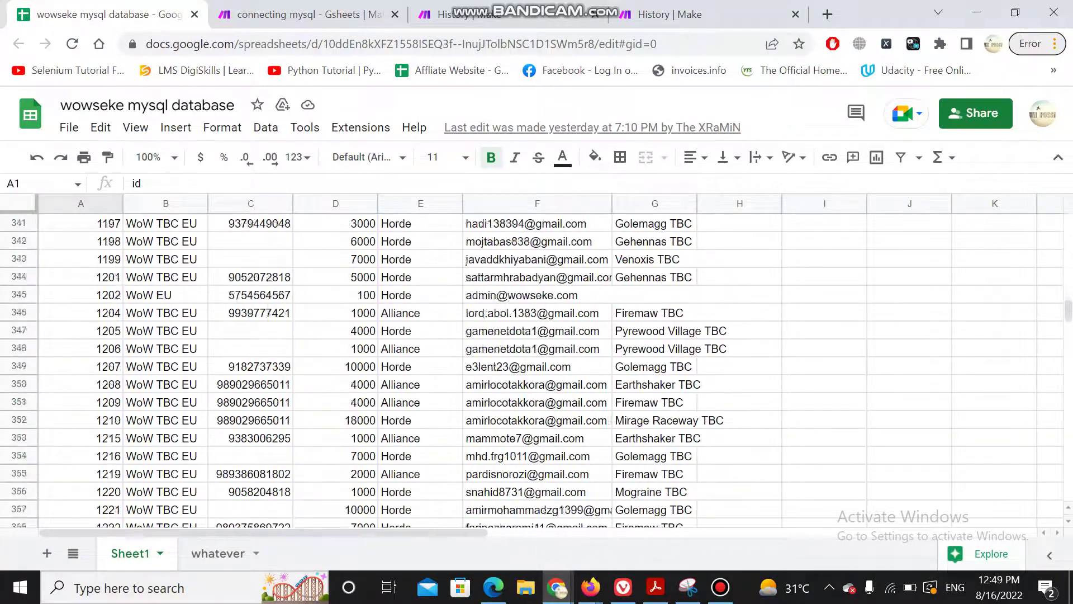
scroll(537, 369, "up", 8)
scroll(537, 369, "up", 9)
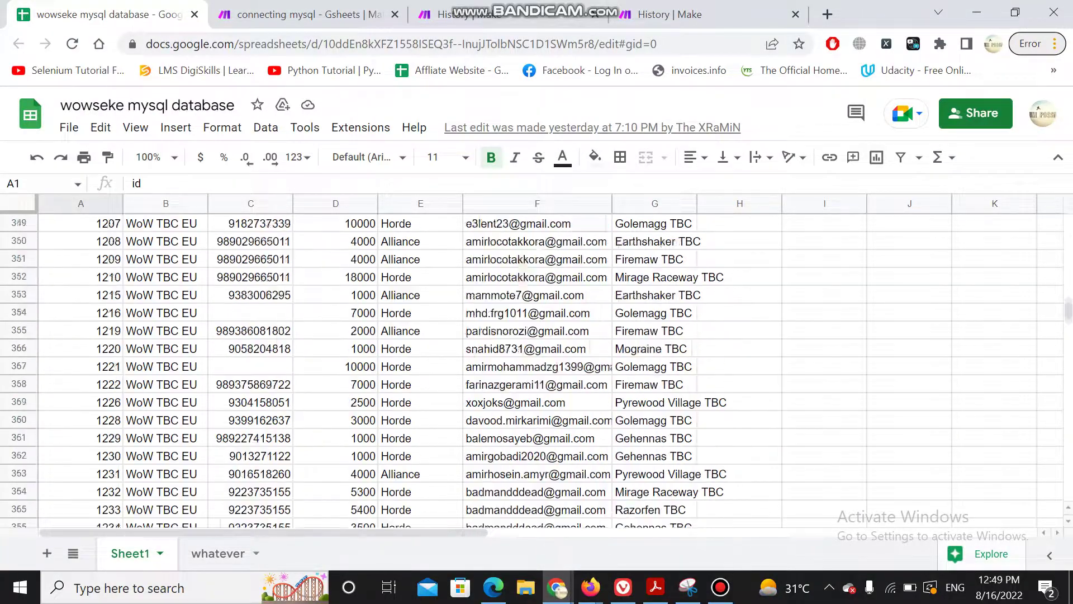
Switch back to the Make scenario and set the MySQL module's row limit to 10.
key("ctrl+Tab")
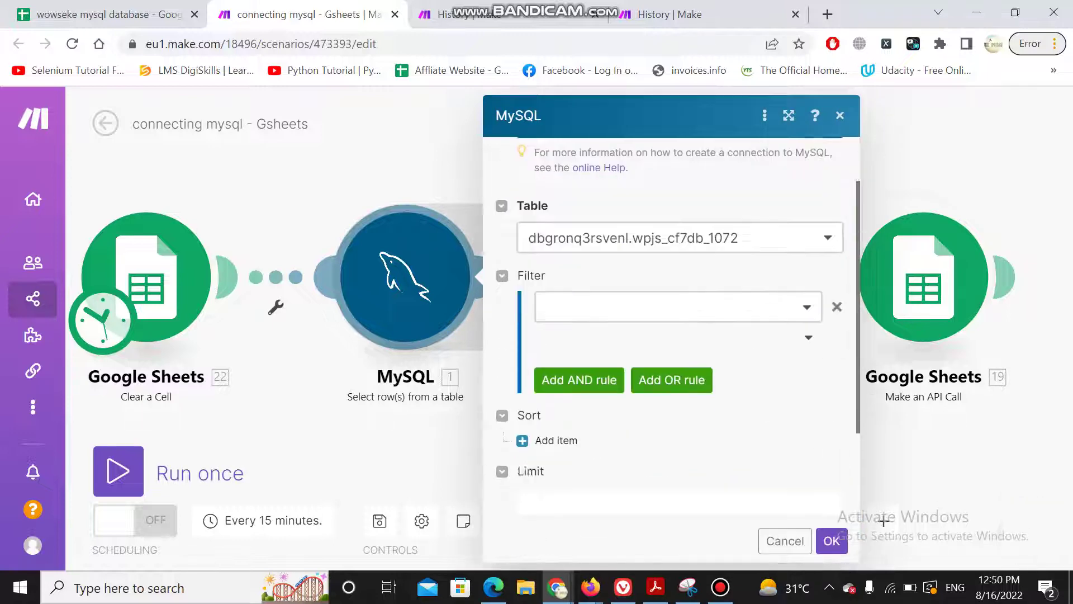
type("10")
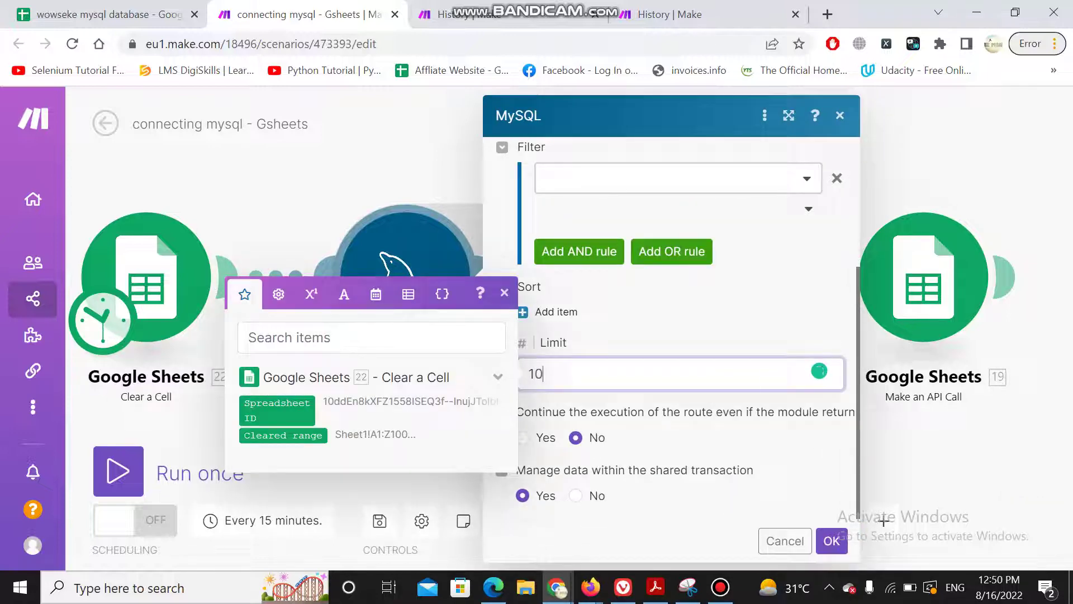
key("Return")
Run only the MySQL module and inspect its output bundles down to the last one.
right_click(424, 269)
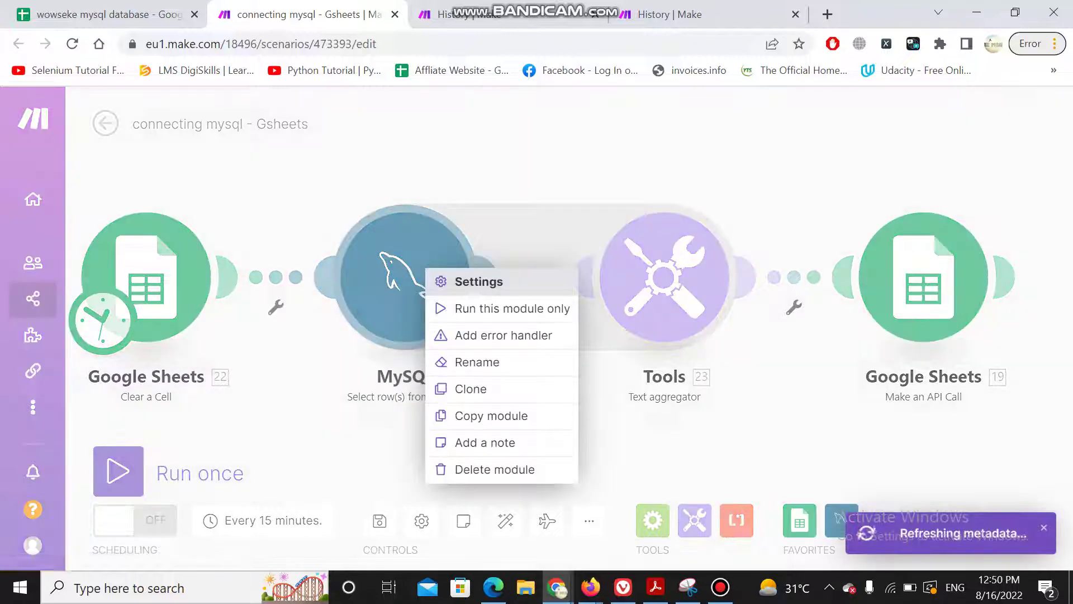
left_click(480, 307)
left_click(509, 182)
scroll(737, 347, "down", 10)
scroll(737, 347, "down", 20)
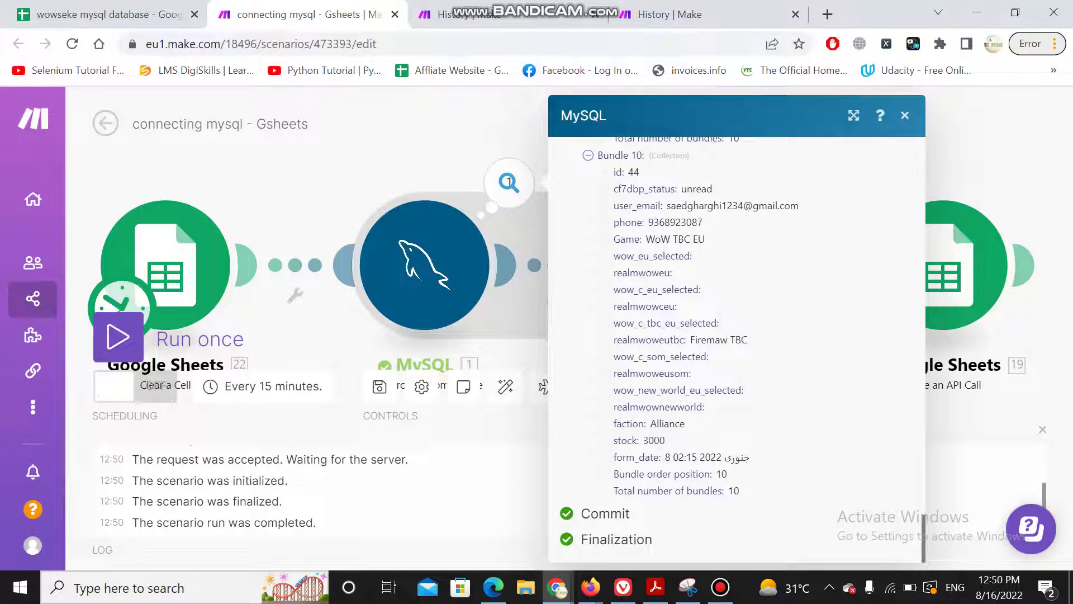
key("Escape")
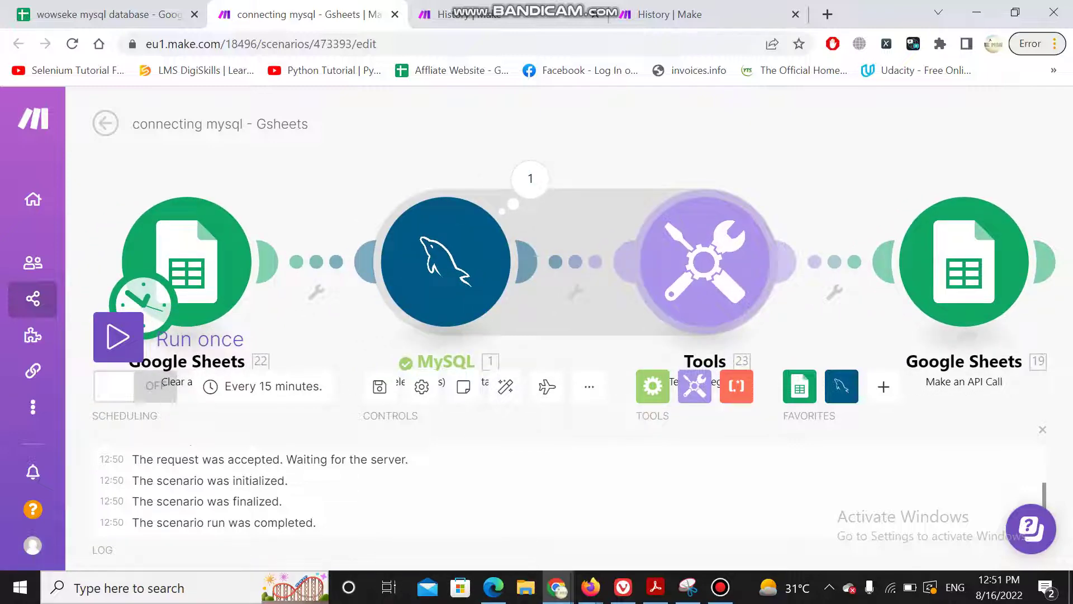
Open the settings of the Google Sheets Make an API Call module and review its connection, URL and method.
left_click_drag(832, 185, 631, 157)
left_click(761, 234)
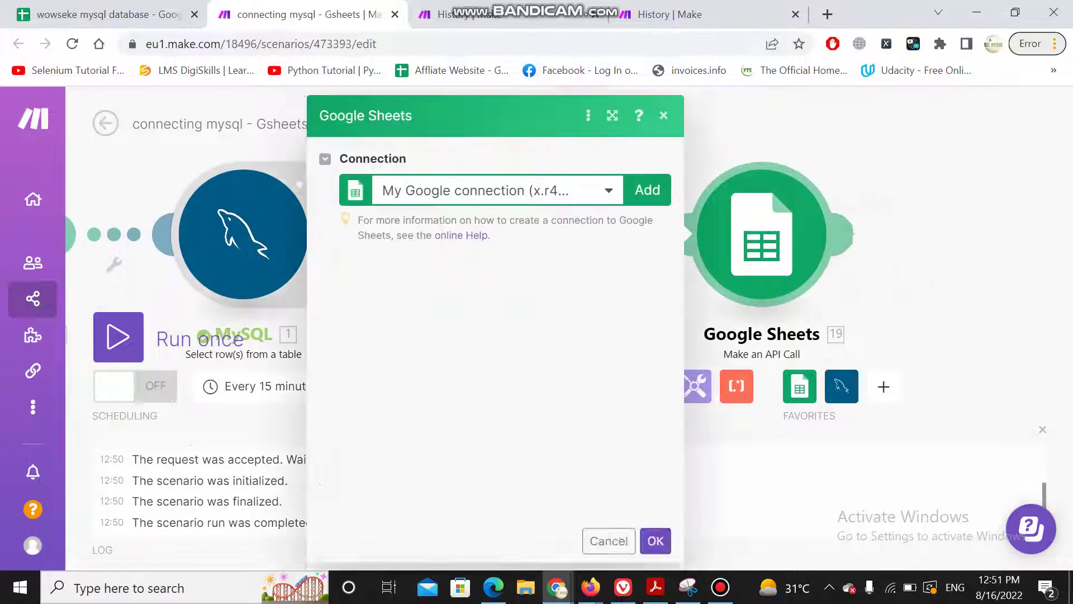
scroll(495, 330, "down", 4)
scroll(495, 330, "up", 1)
scroll(501, 326, "up", 4)
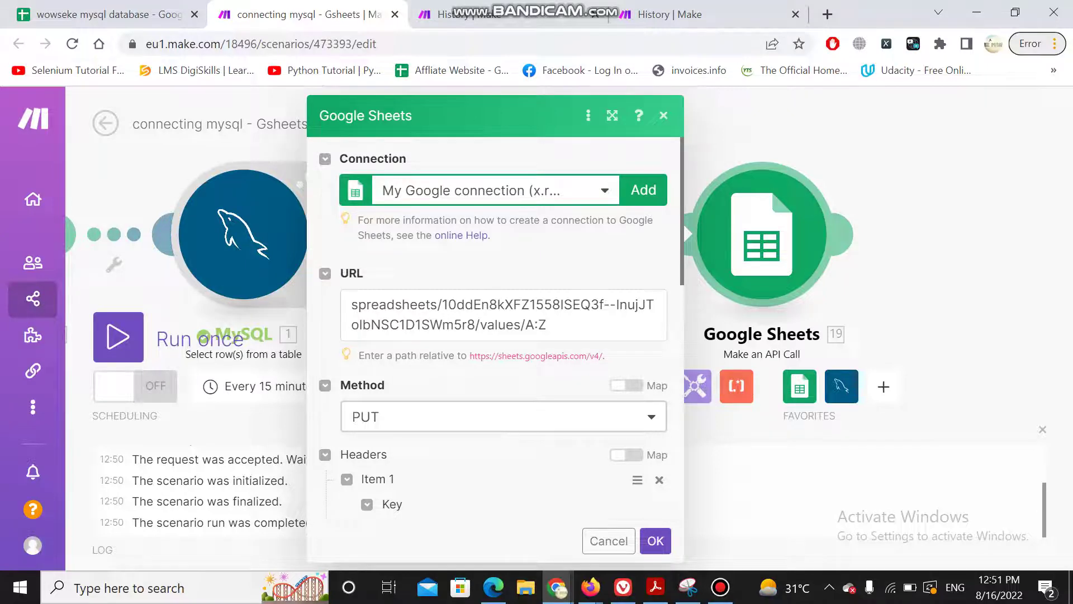
Switch to the Google Sheets spreadsheet and highlight the spreadsheet ID in its web address, then return to Make.
left_click(85, 14)
double_click(426, 44)
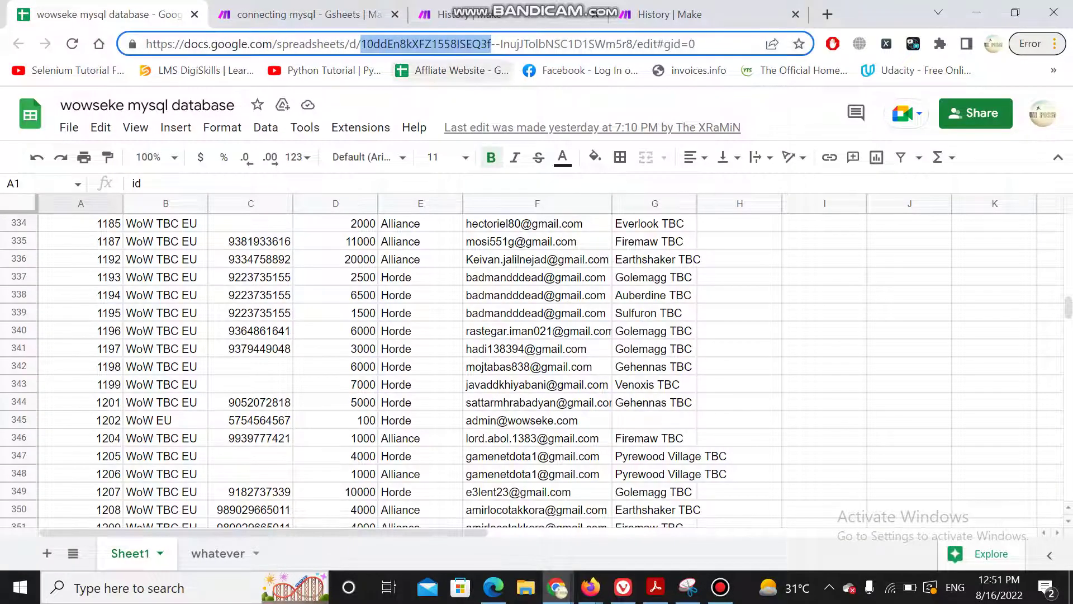
left_click(547, 44)
left_click_drag(634, 43, 361, 44)
key("ctrl+2")
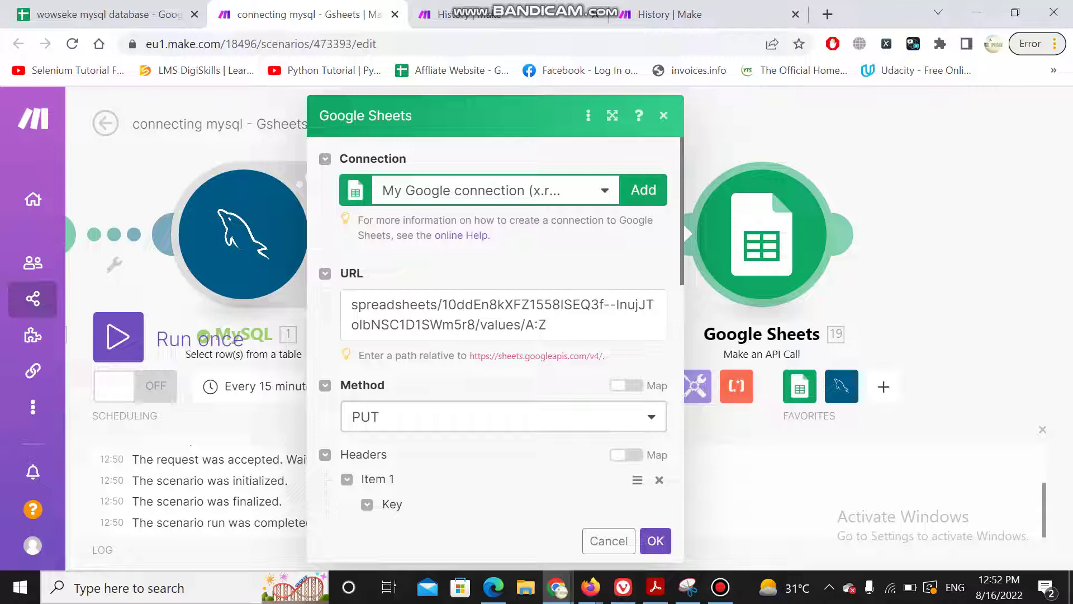
Compare the A:Z range in the API call URL with the columns of Sheet1 in the spreadsheet.
double_click(528, 324)
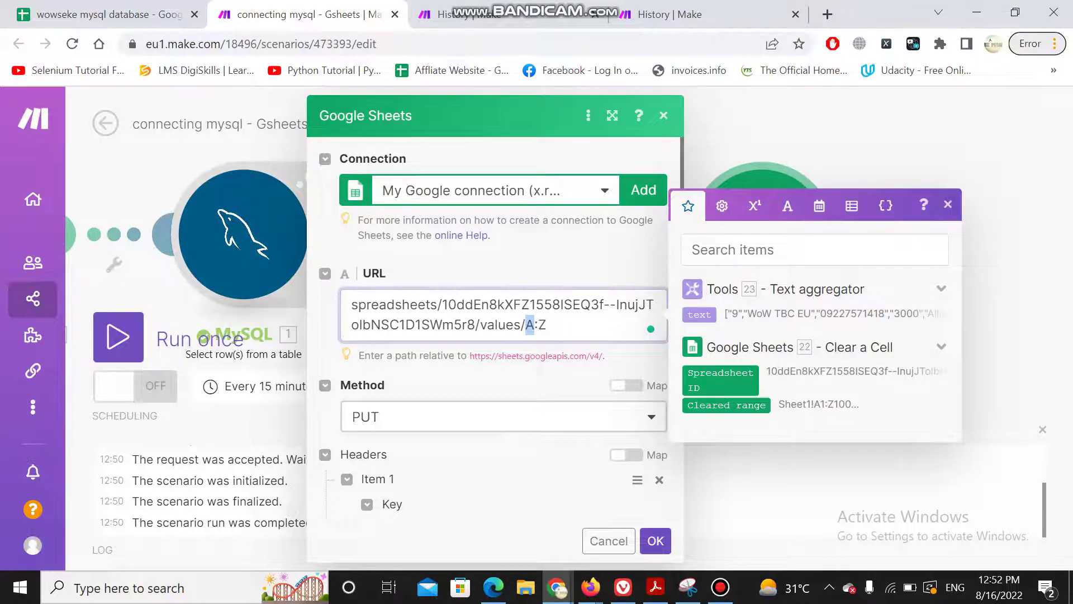
left_click(120, 9)
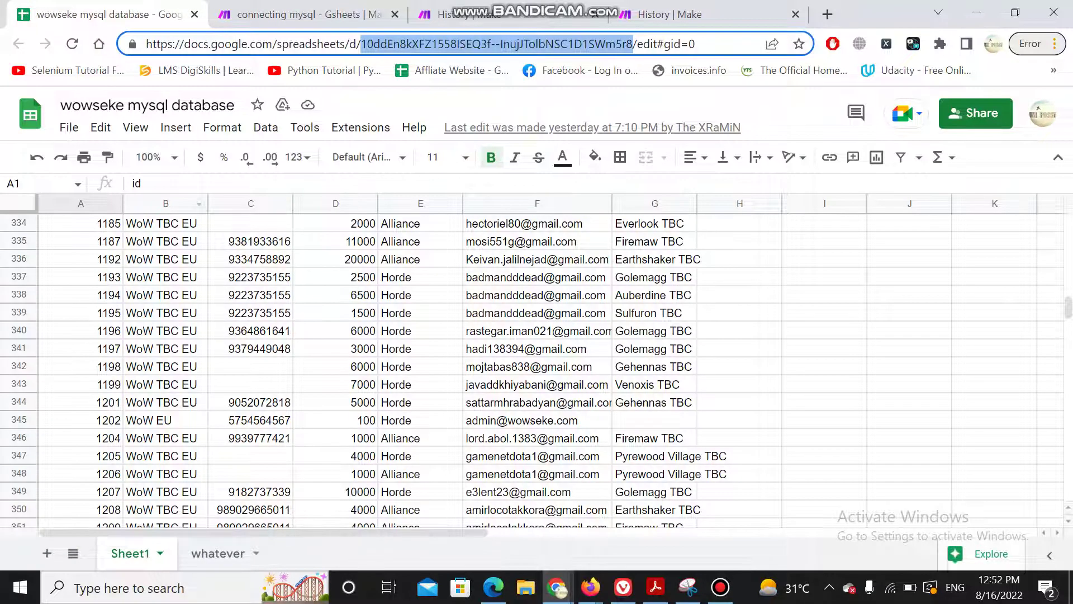
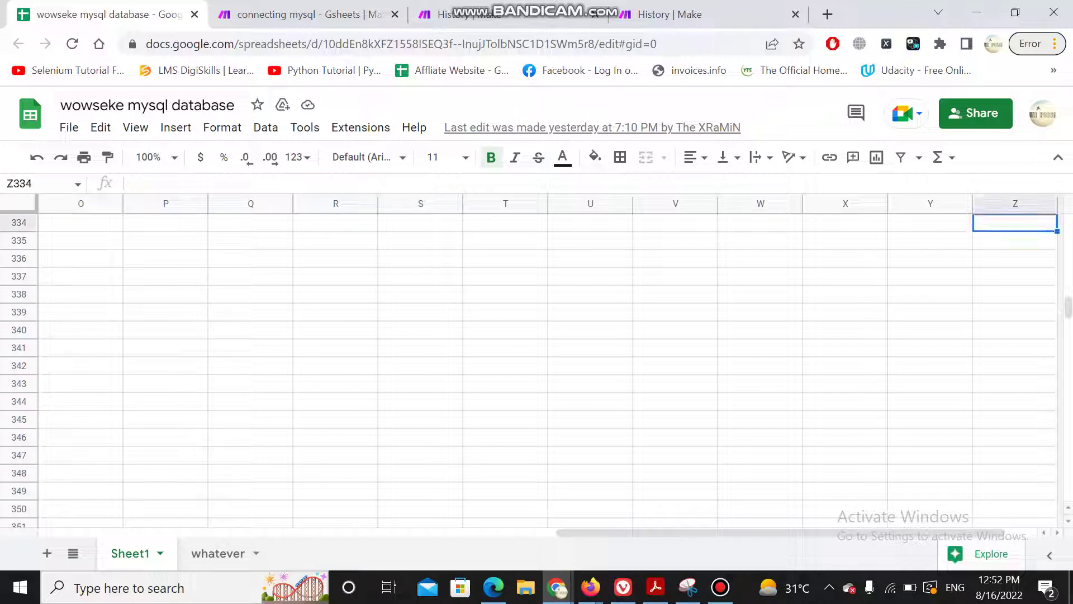
left_click_drag(781, 532, 263, 532)
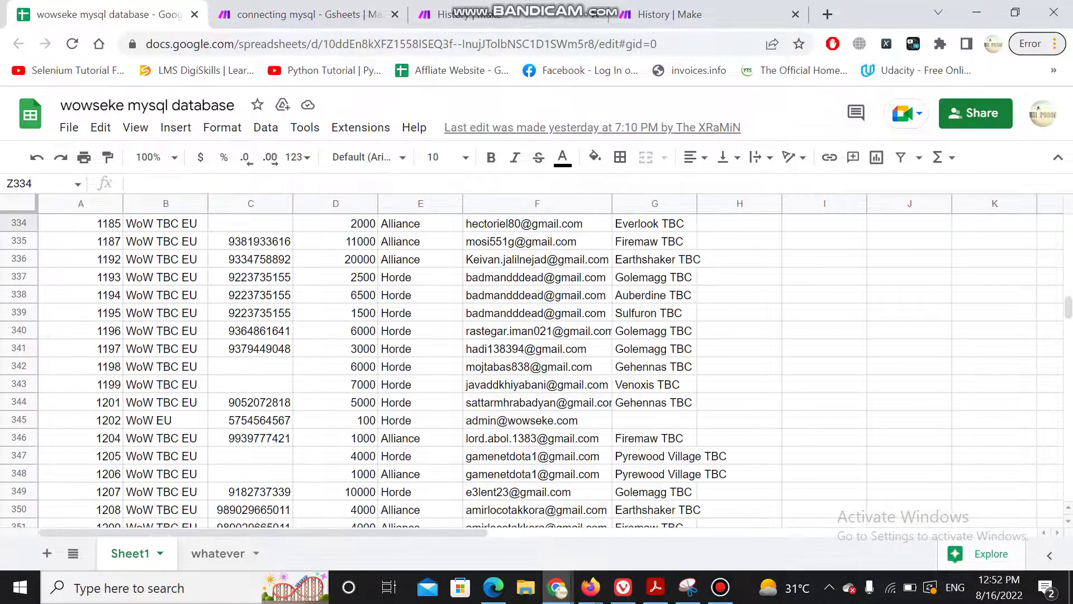
left_click(301, 14)
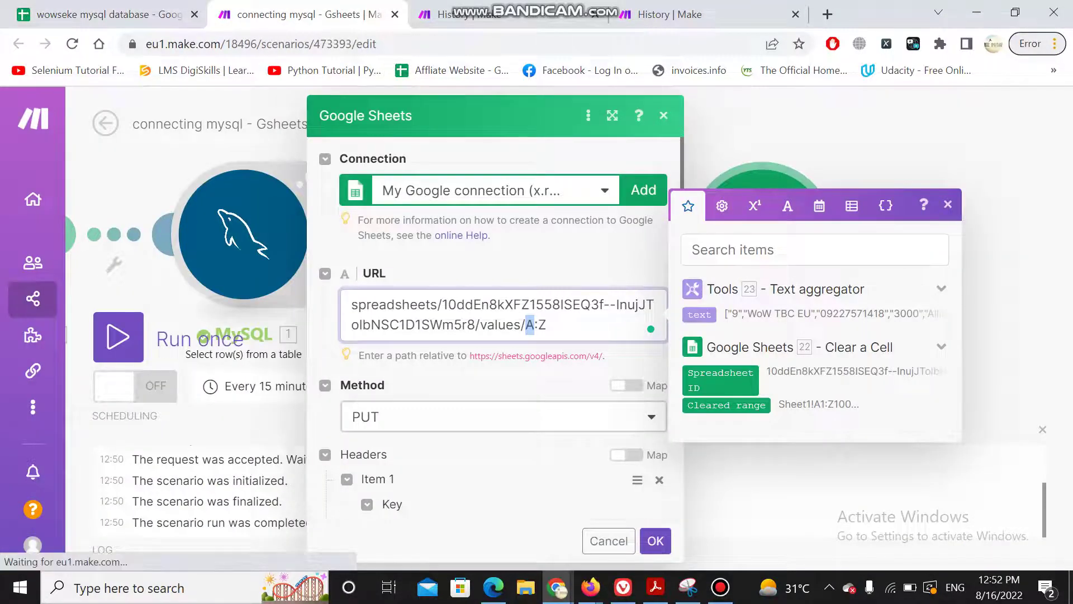
key("Escape")
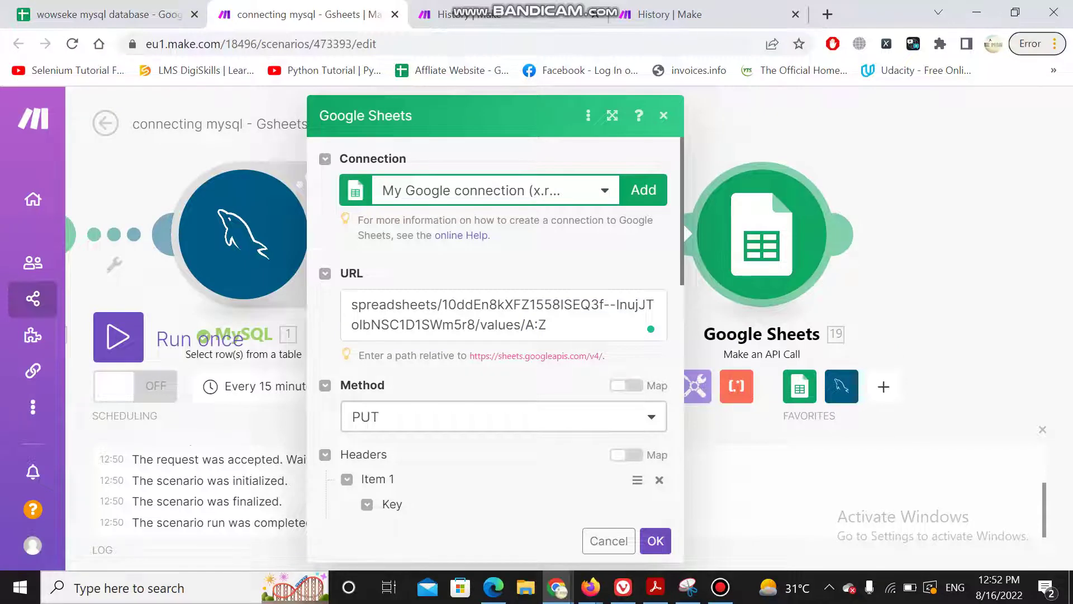
Examine the API call module's method, headers, query string and request body.
scroll(495, 335, "down", 3)
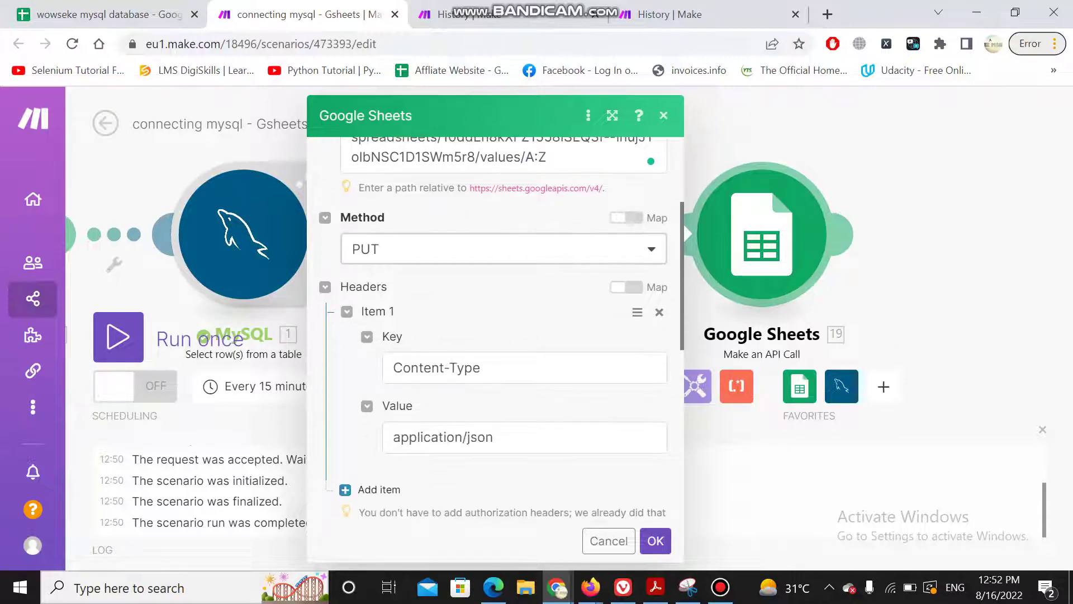
scroll(502, 328, "down", 1)
scroll(502, 328, "up", 1)
scroll(501, 327, "down", 2)
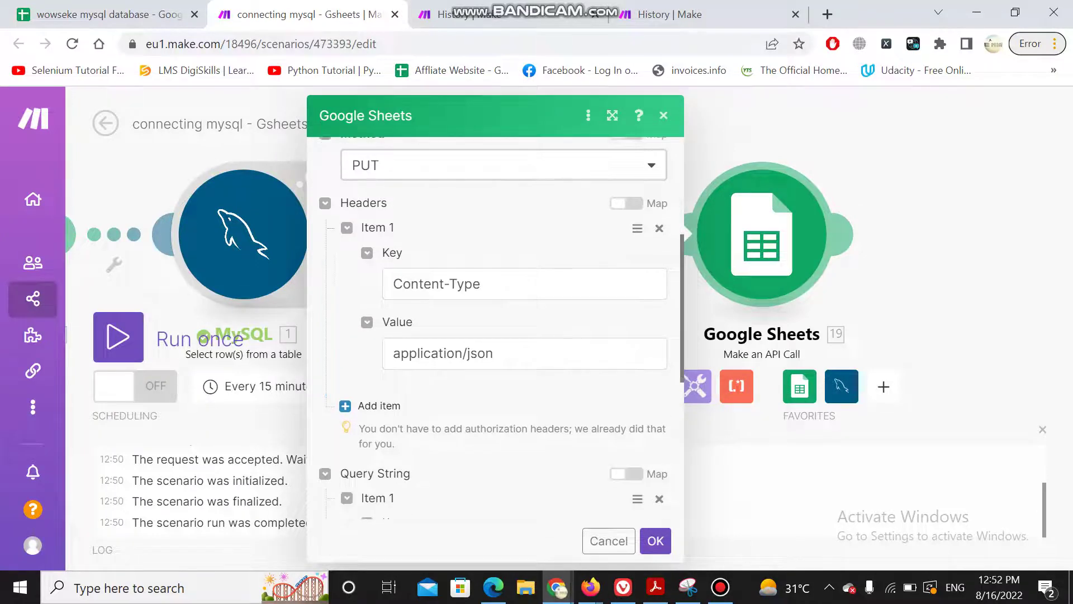
scroll(495, 335, "down", 2)
scroll(495, 336, "down", 2)
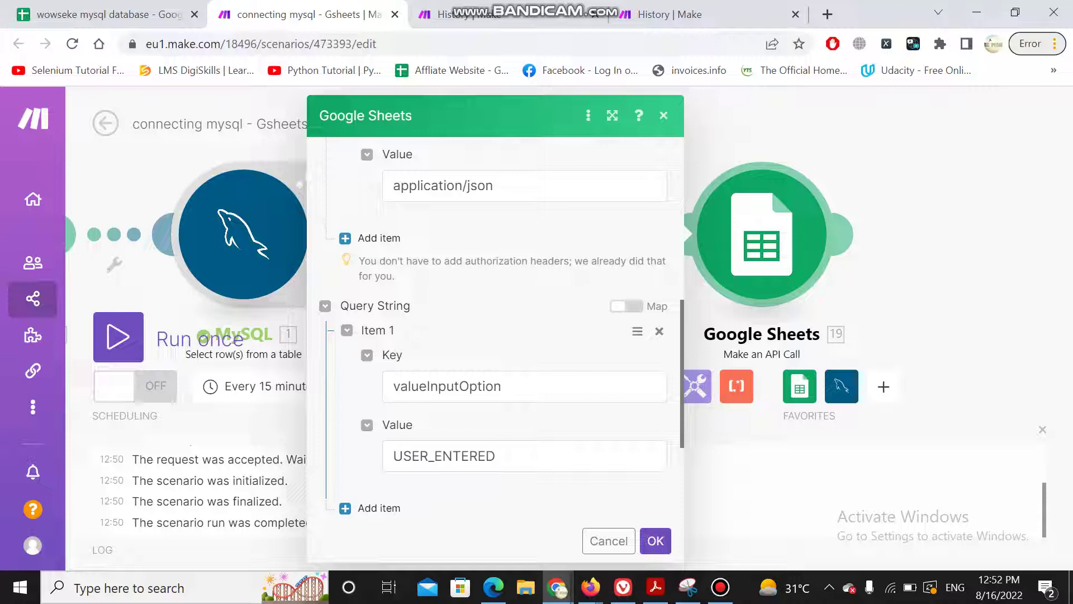
scroll(495, 330, "down", 2)
scroll(495, 330, "down", 2)
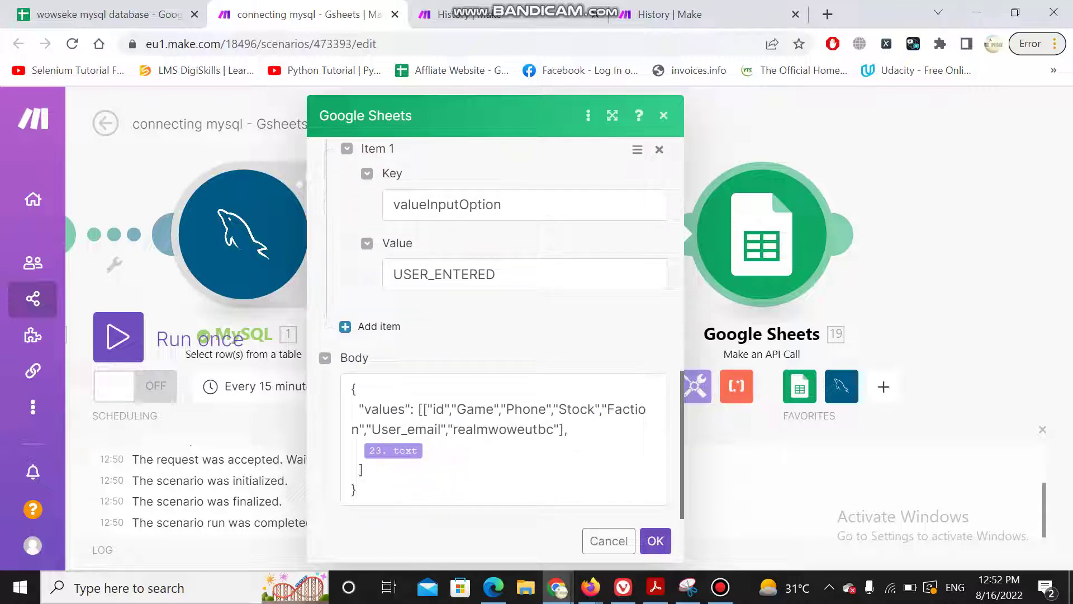
Inspect the values key and the opening brackets of its array in the API call's request body.
double_click(385, 408)
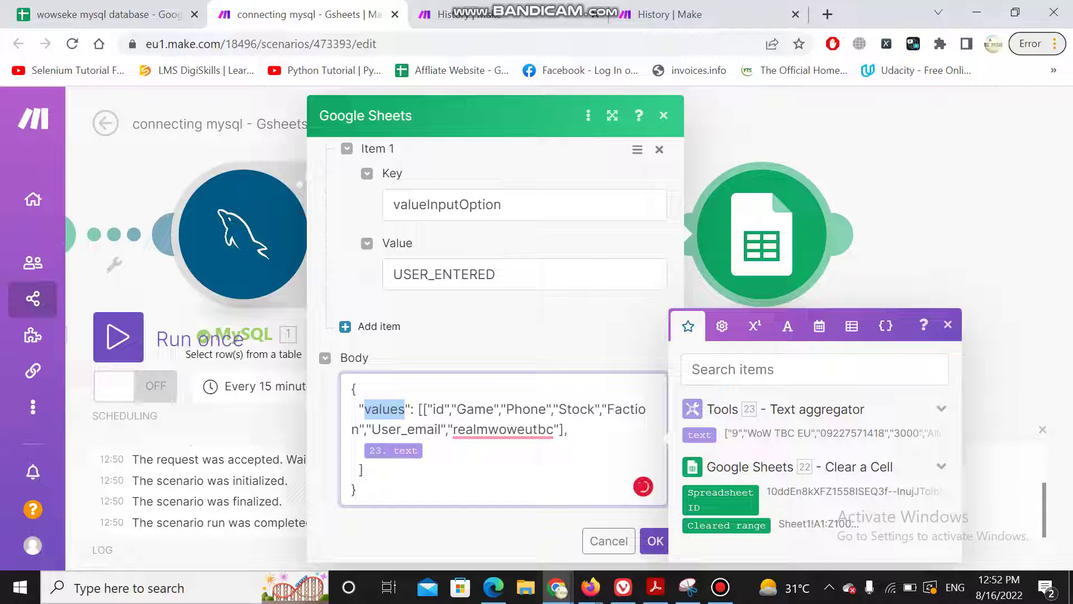
left_click(418, 409)
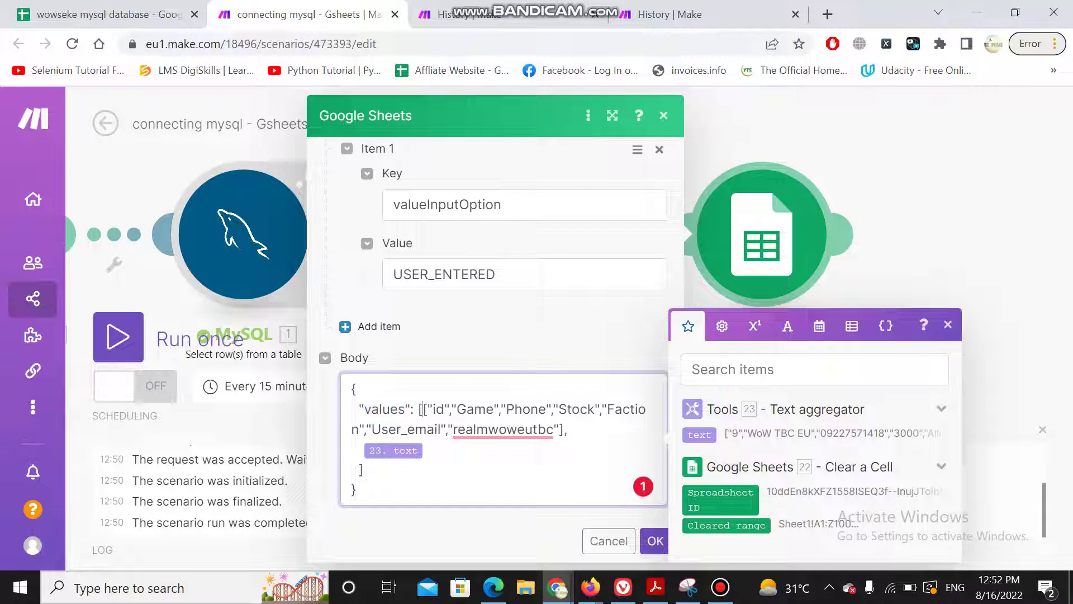
left_click_drag(419, 409, 422, 408)
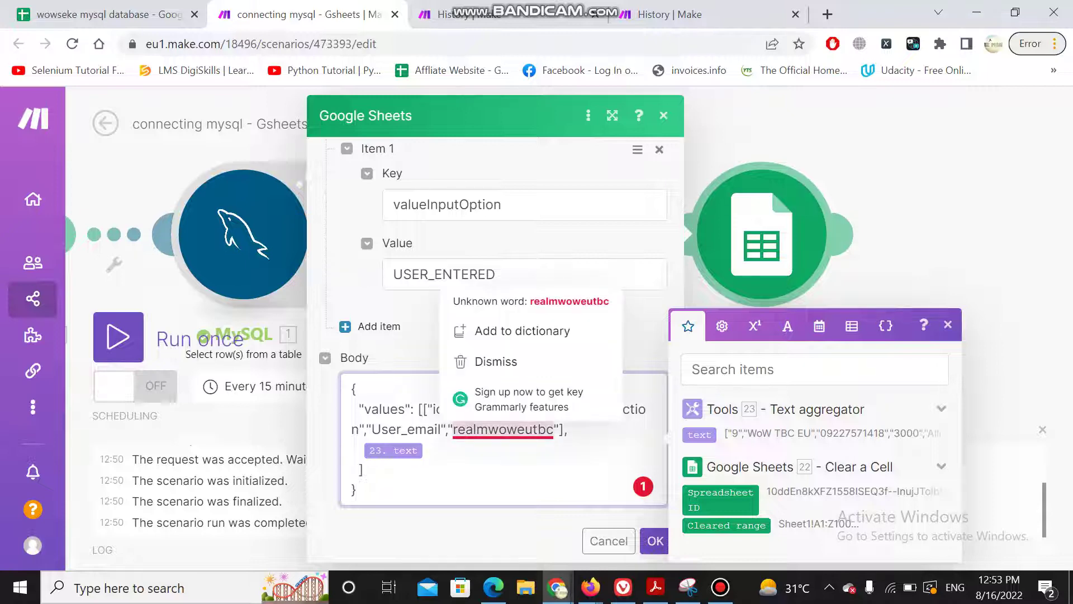
Examine the header-row array and the mapped text aggregator output beneath it in the API call's request body.
left_click(364, 469)
left_click_drag(564, 429, 467, 410)
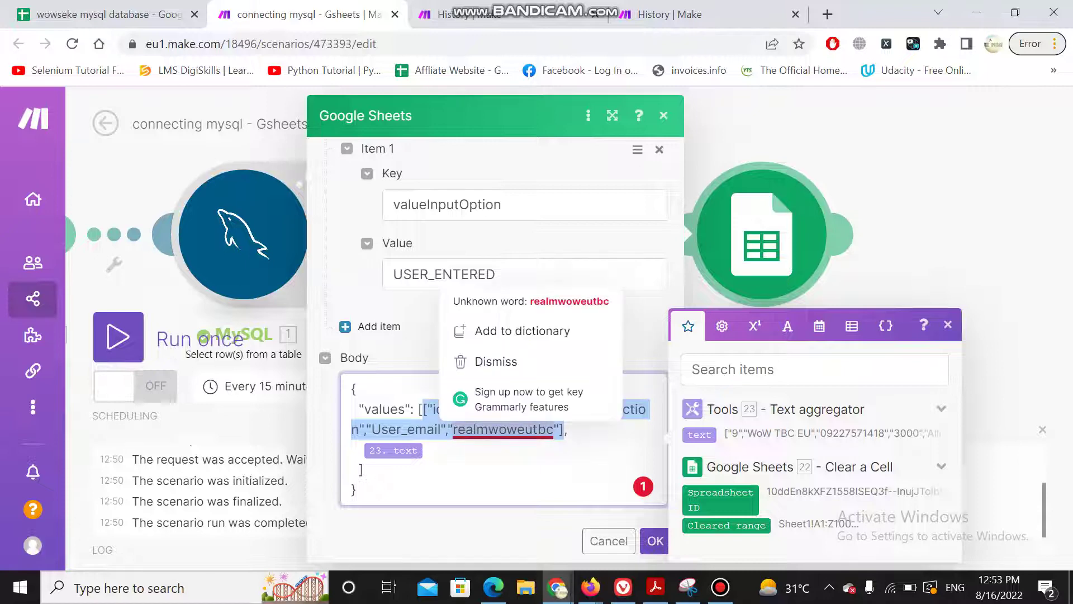
left_click(466, 450)
left_click(423, 450)
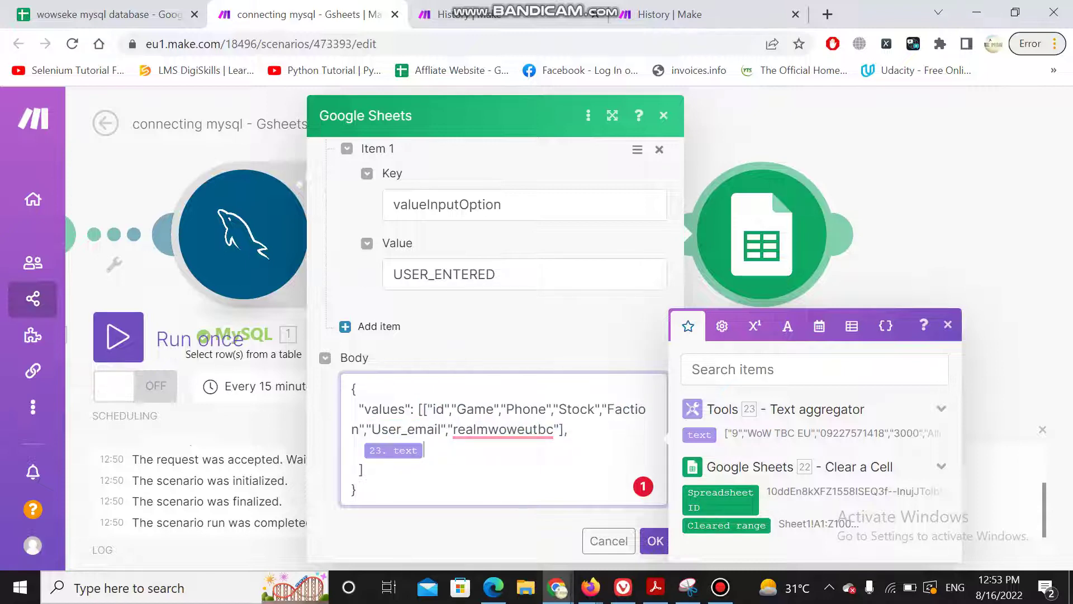
mouse_move(503, 431)
left_click_drag(424, 408, 563, 430)
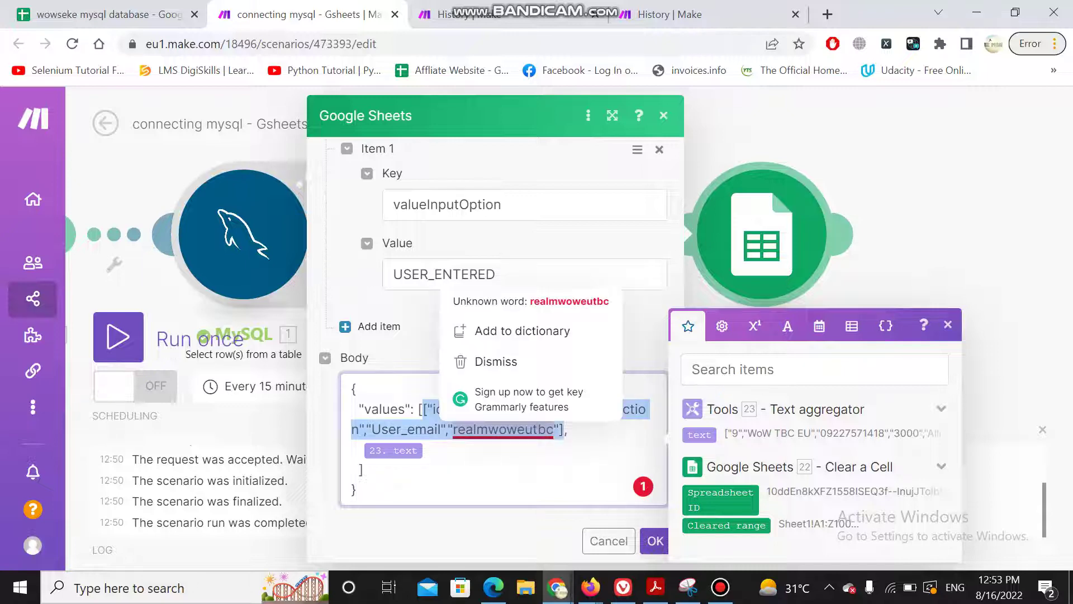
left_click(563, 430)
Compare the header names in the request body with row 1 of Sheet1 in the spreadsheet, then return to the Make scenario.
left_click(124, 14)
scroll(363, 369, "up", 20)
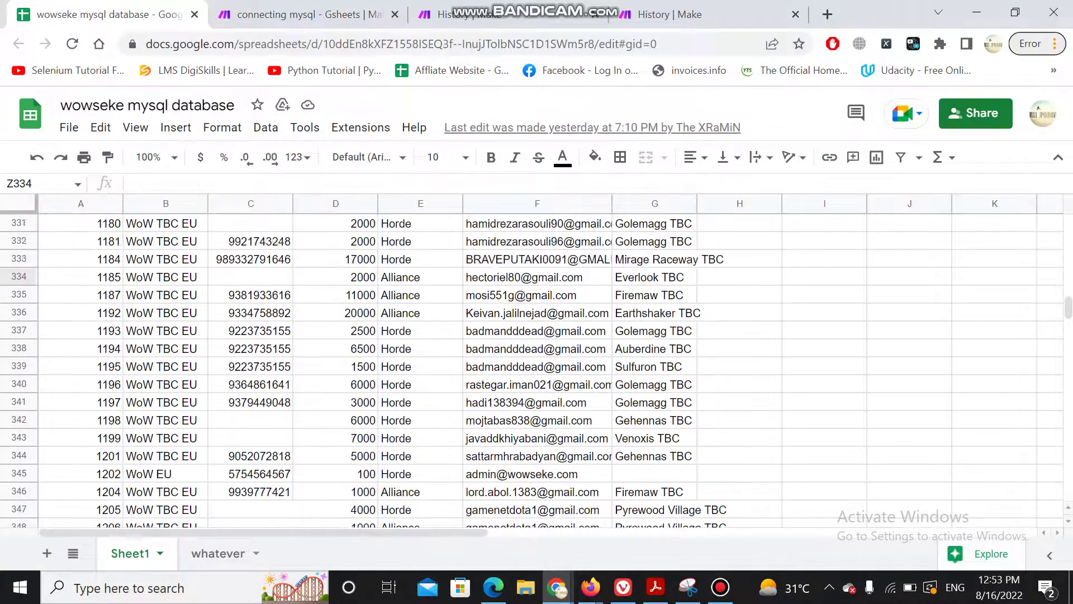
scroll(364, 369, "up", 20)
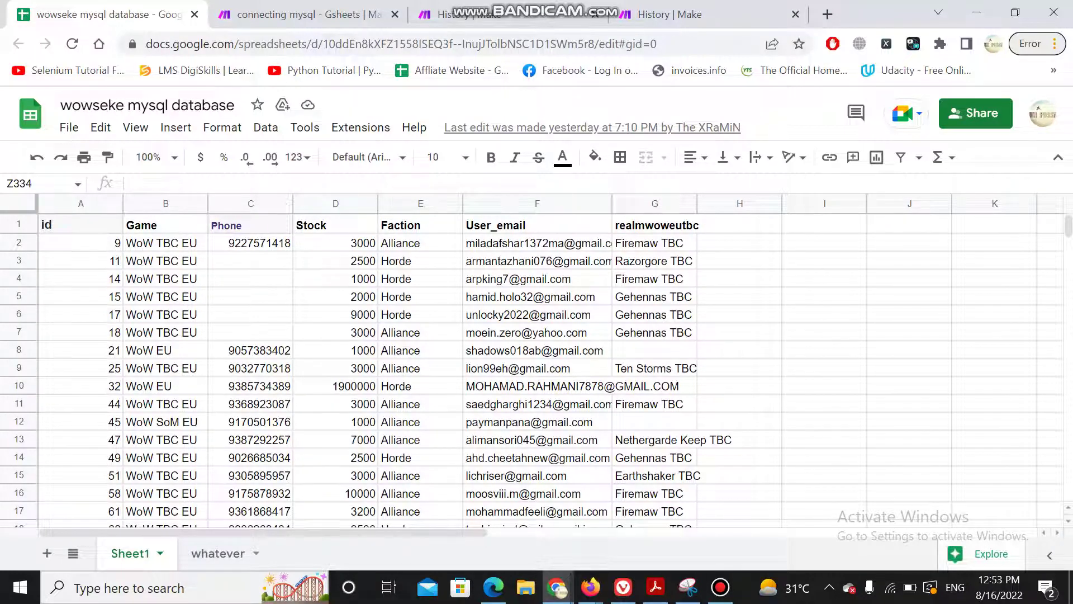
left_click(309, 14)
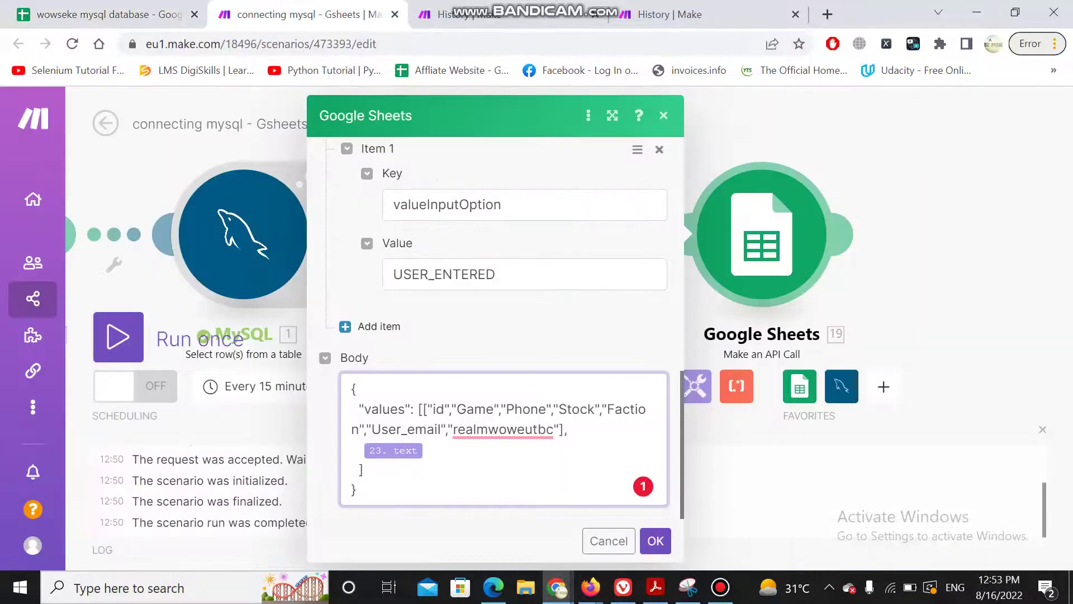
Highlight the column names from id to realmwoweutbc in the request body, then dismiss the API call settings without saving.
left_click(423, 450)
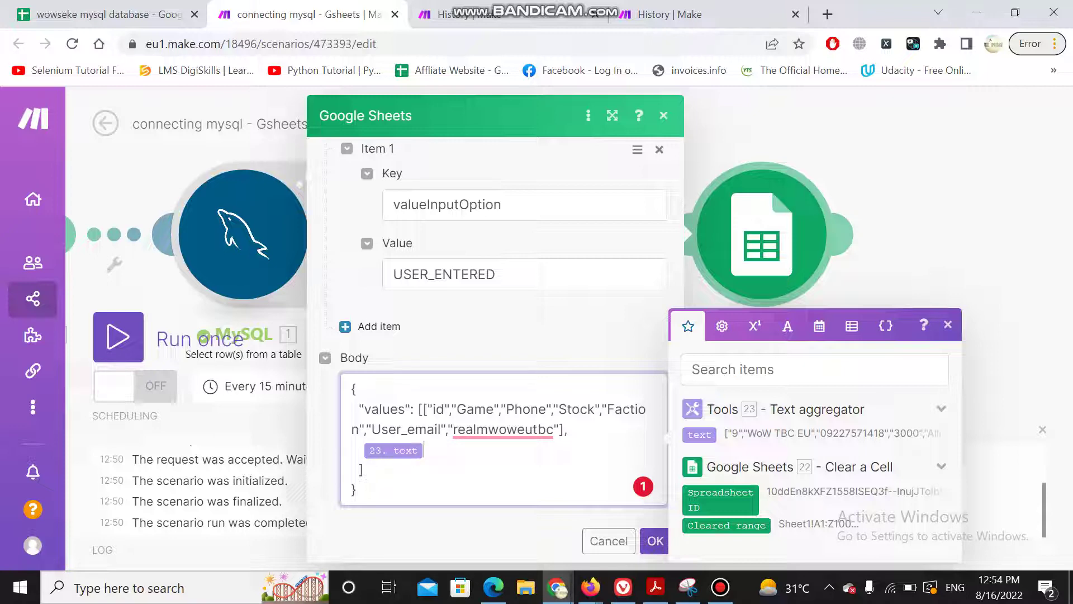
left_click_drag(428, 408, 559, 429)
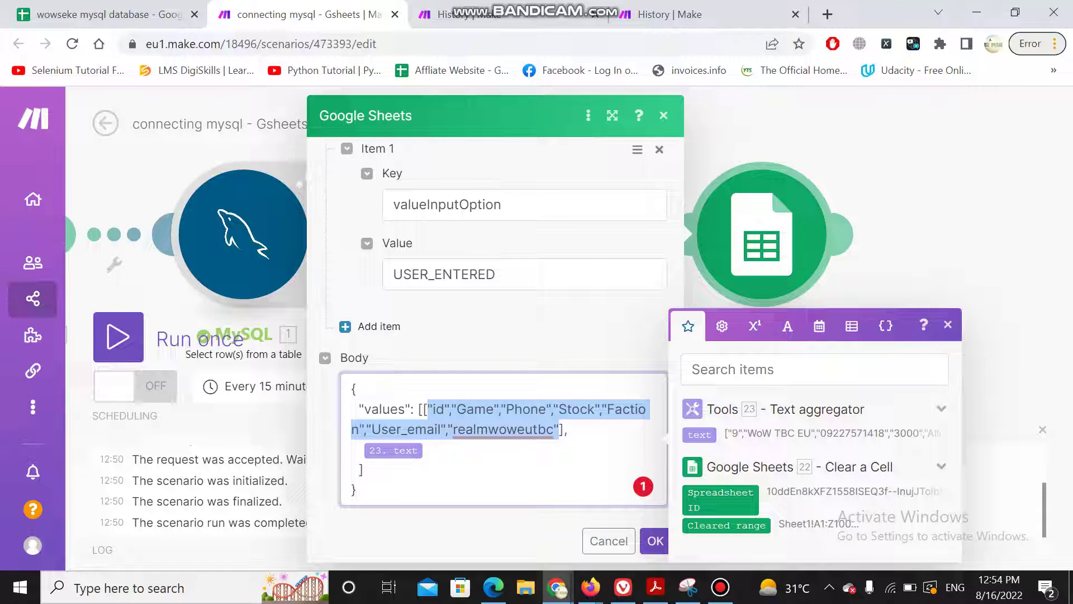
left_click(609, 540)
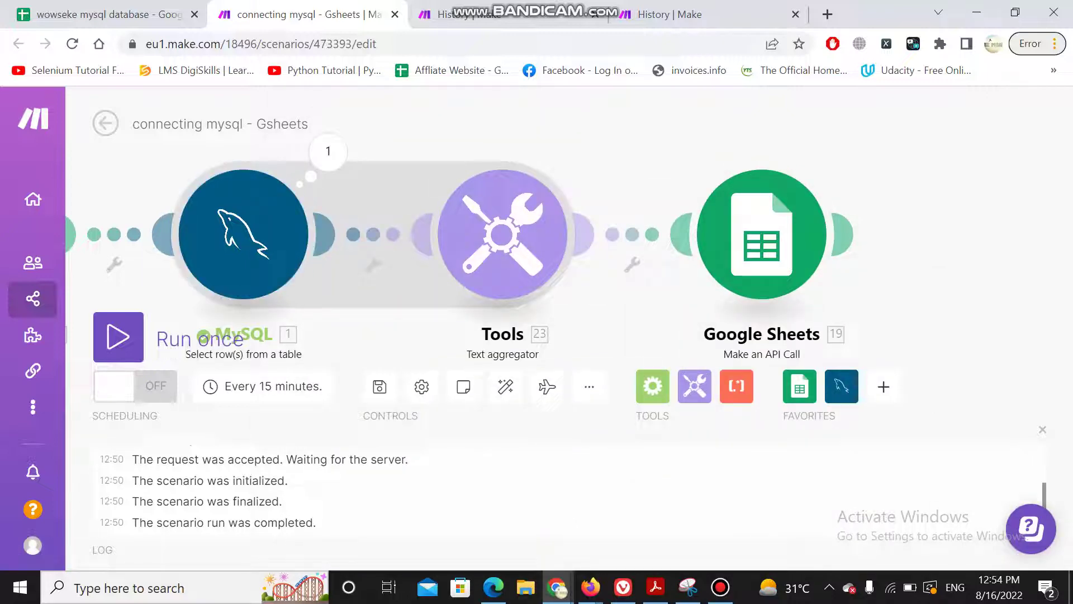
Review the Text aggregator's source module, comma separator and bracketed Text mapping of the MySQL fields, then close its settings.
left_click(502, 234)
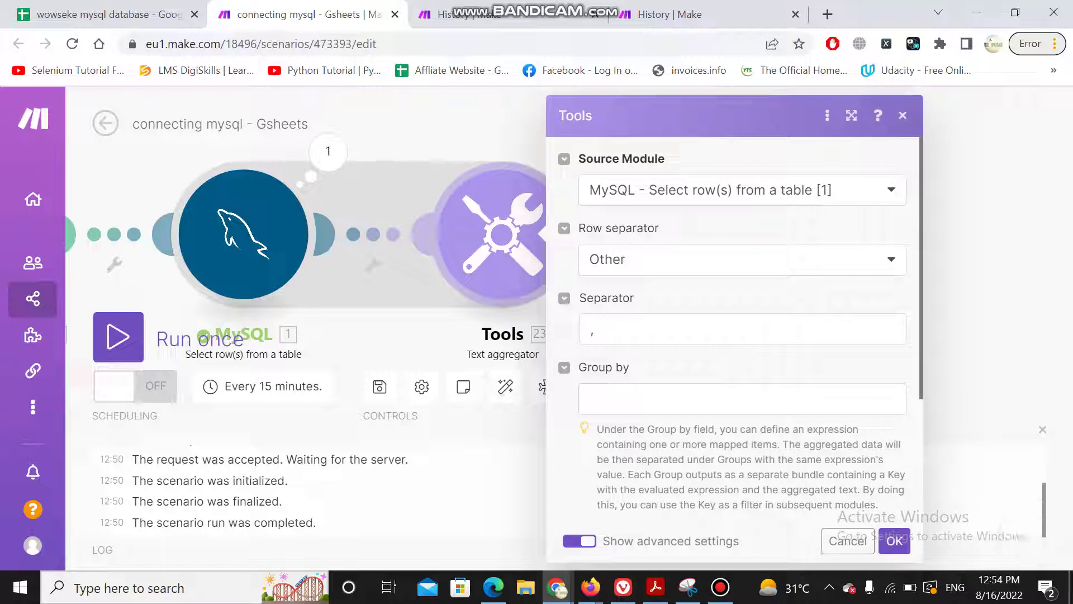
scroll(735, 336, "down", 3)
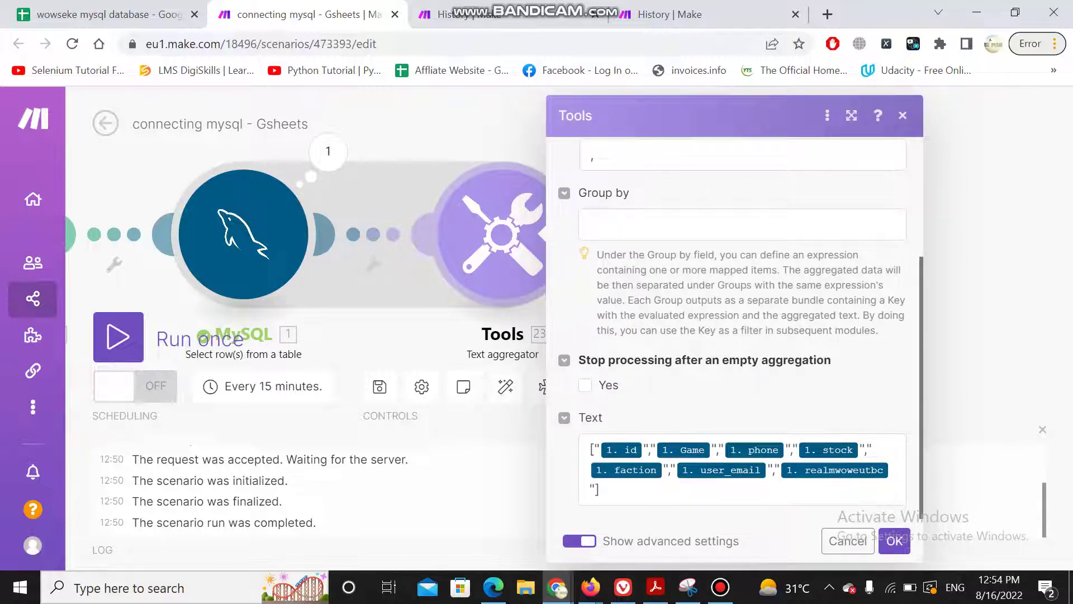
left_click(883, 486)
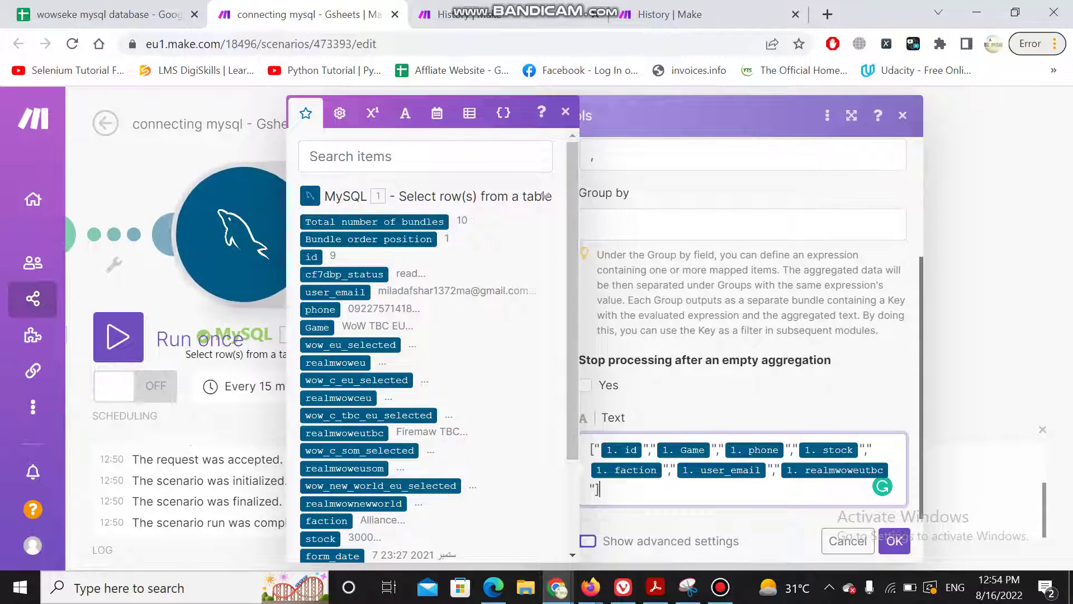
key("Escape")
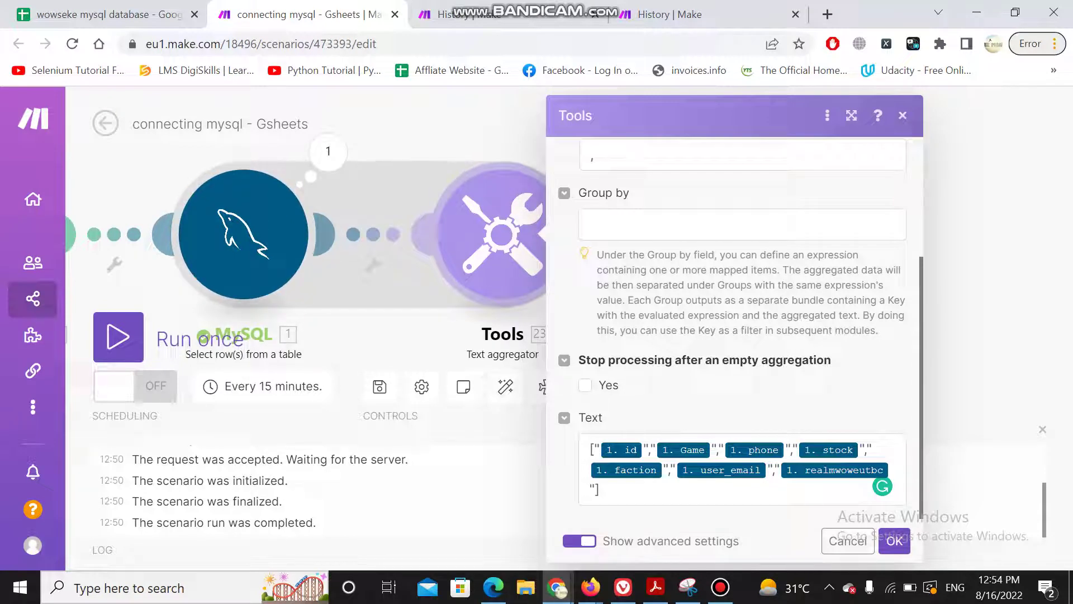
scroll(826, 338, "up", 3)
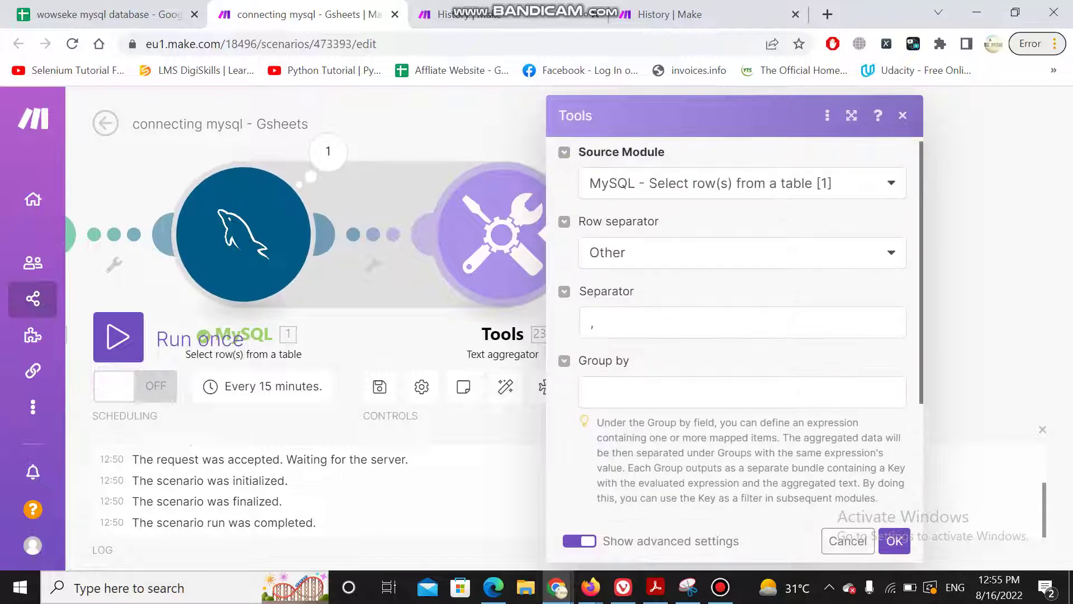
scroll(826, 338, "down", 3)
scroll(827, 338, "up", 1)
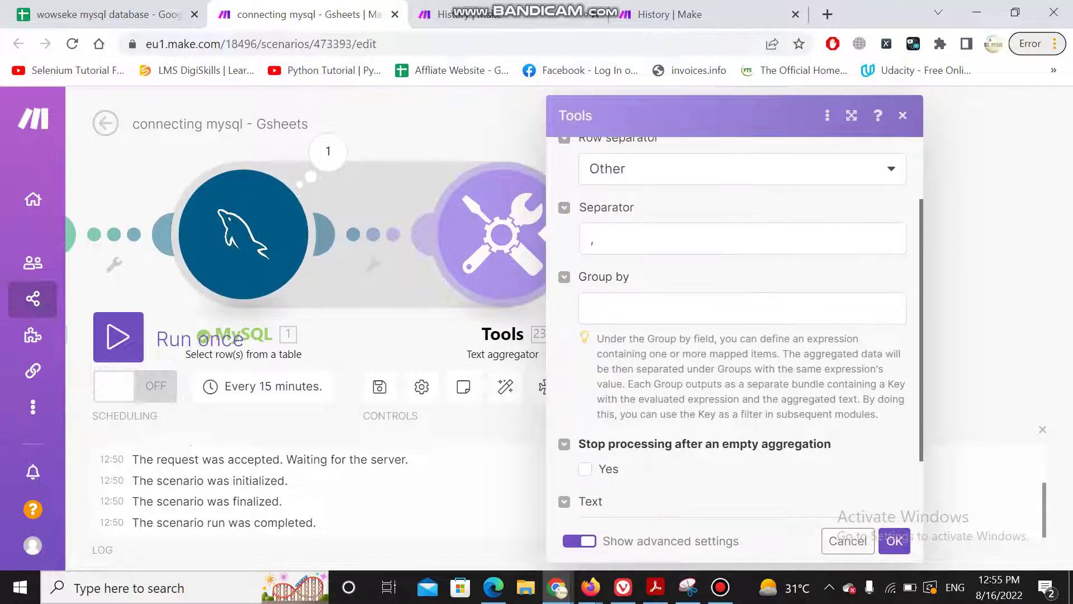
double_click(593, 238)
scroll(735, 330, "down", 2)
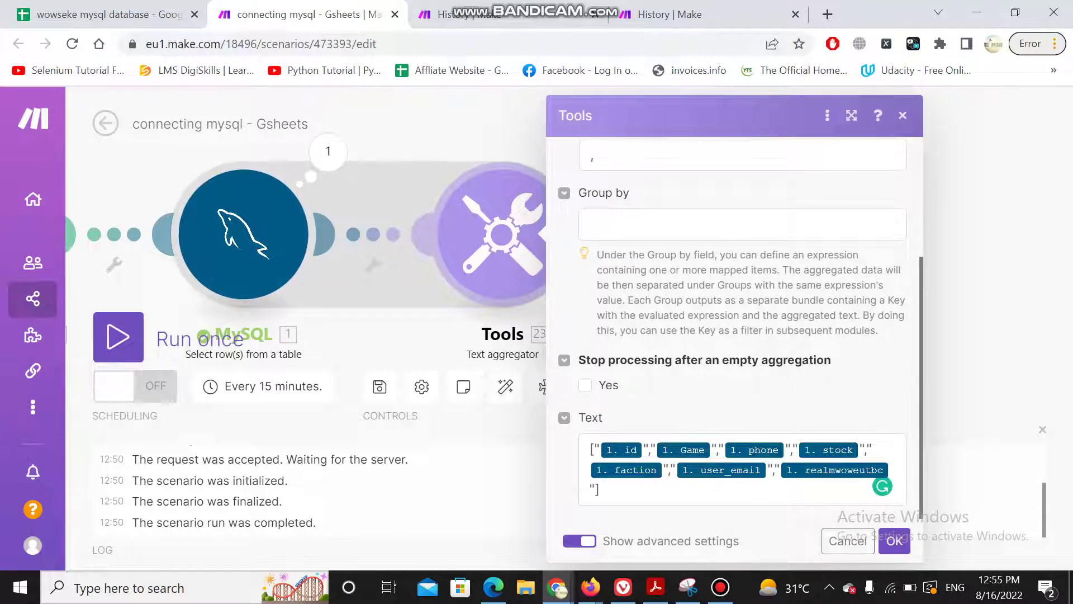
left_click(894, 541)
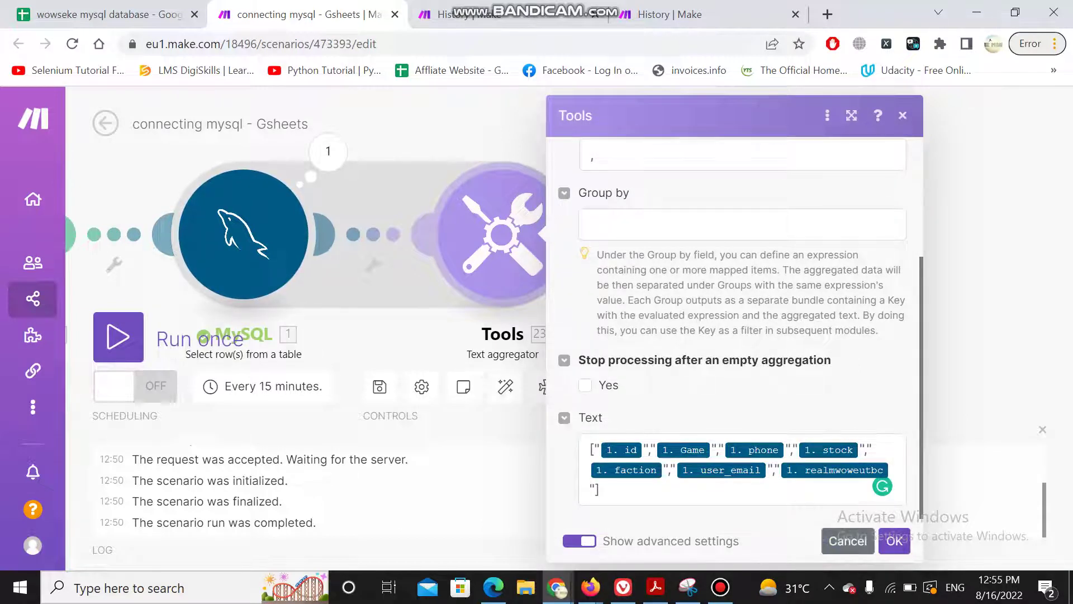
Reopen the API call module and check how its header-row array precedes the aggregated text in the request body, then confirm the settings.
left_click(762, 235)
left_click(762, 234)
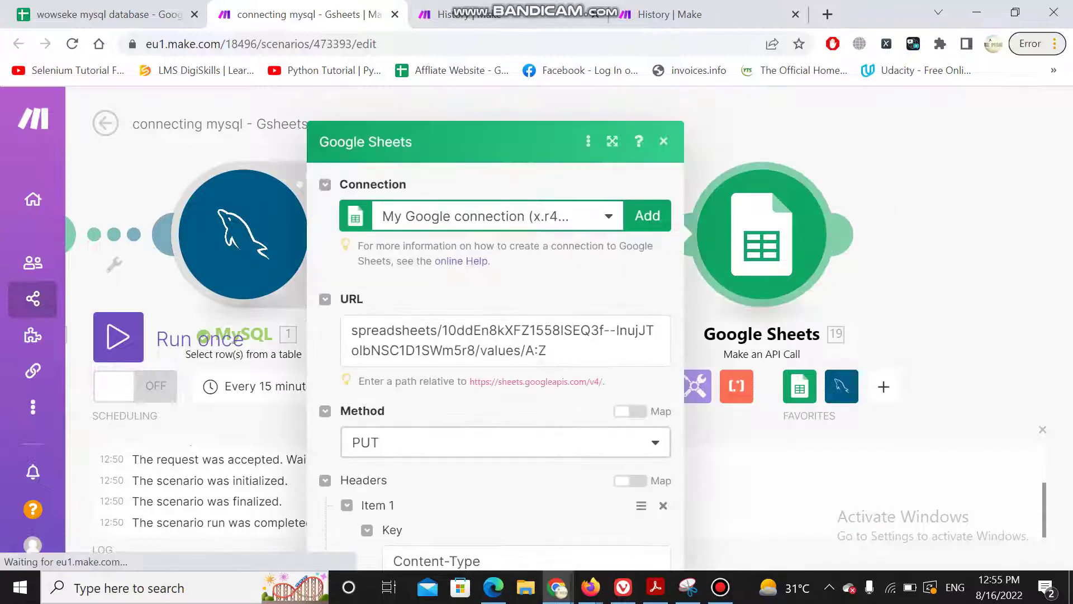
scroll(495, 335, "down", 8)
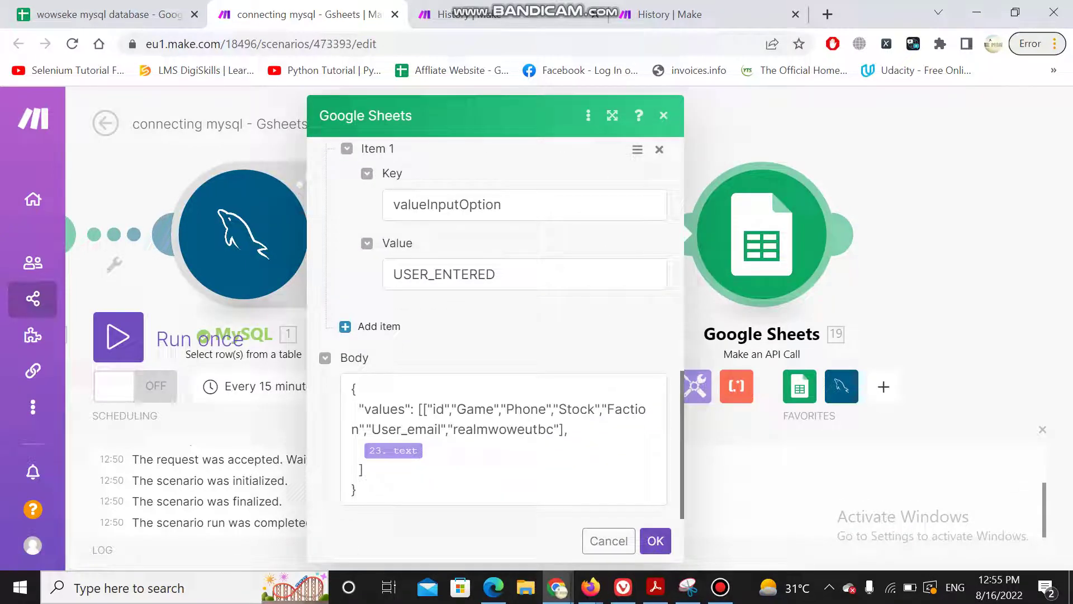
left_click(563, 429)
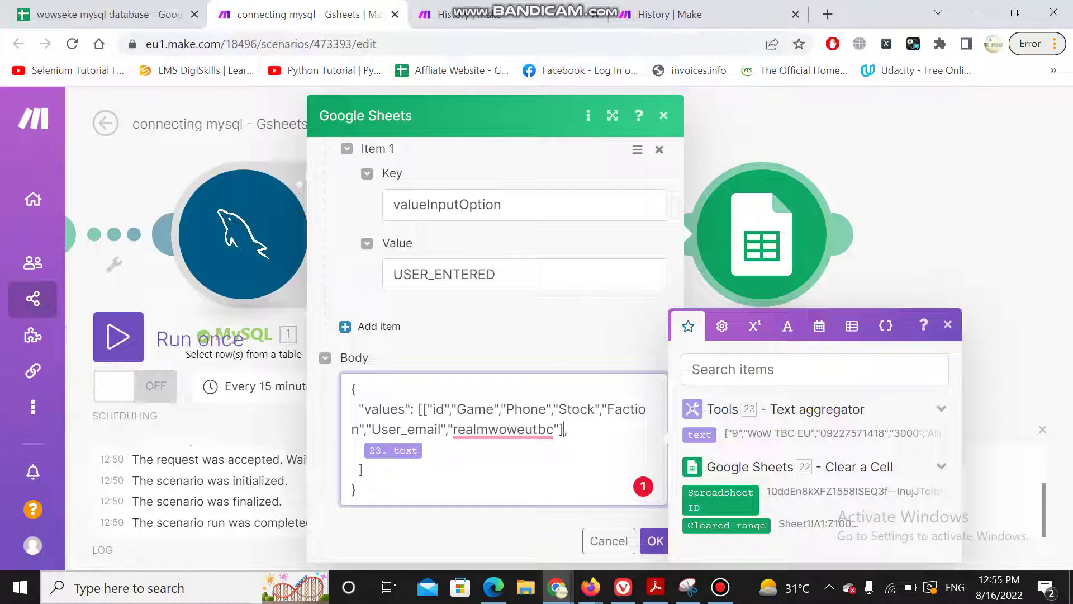
left_click_drag(423, 409, 564, 429)
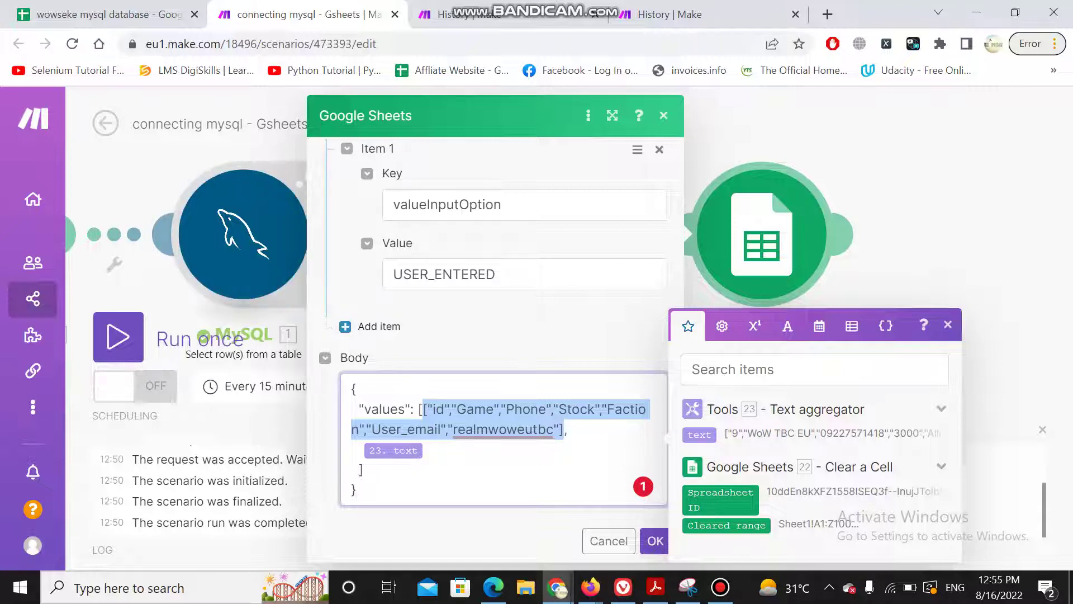
left_click(425, 341)
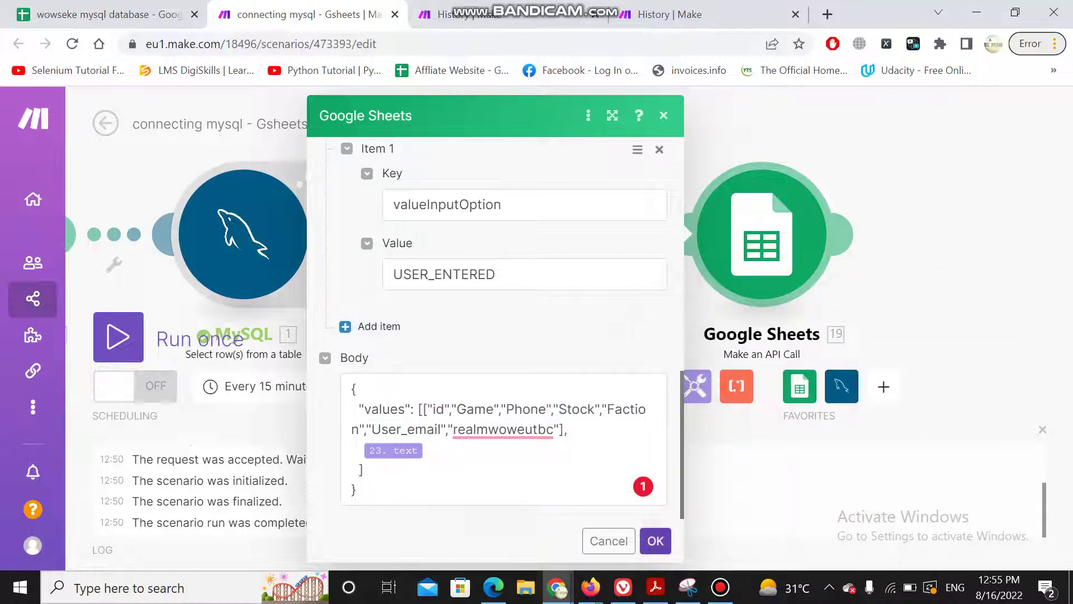
left_click(656, 540)
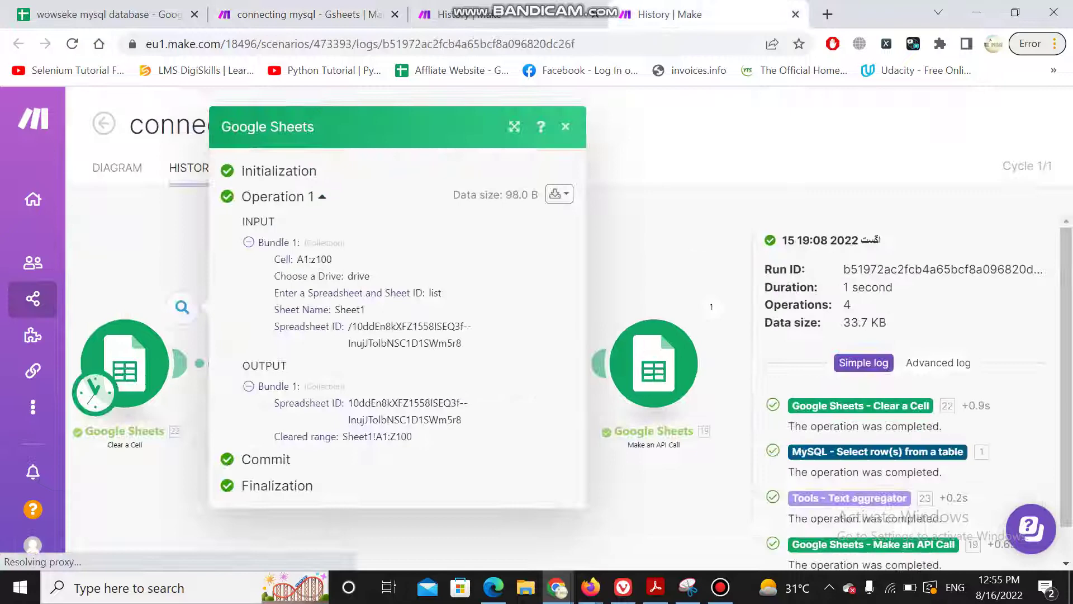
In the past run's history, inspect the MySQL module's output from the first bundles to the last.
left_click(565, 127)
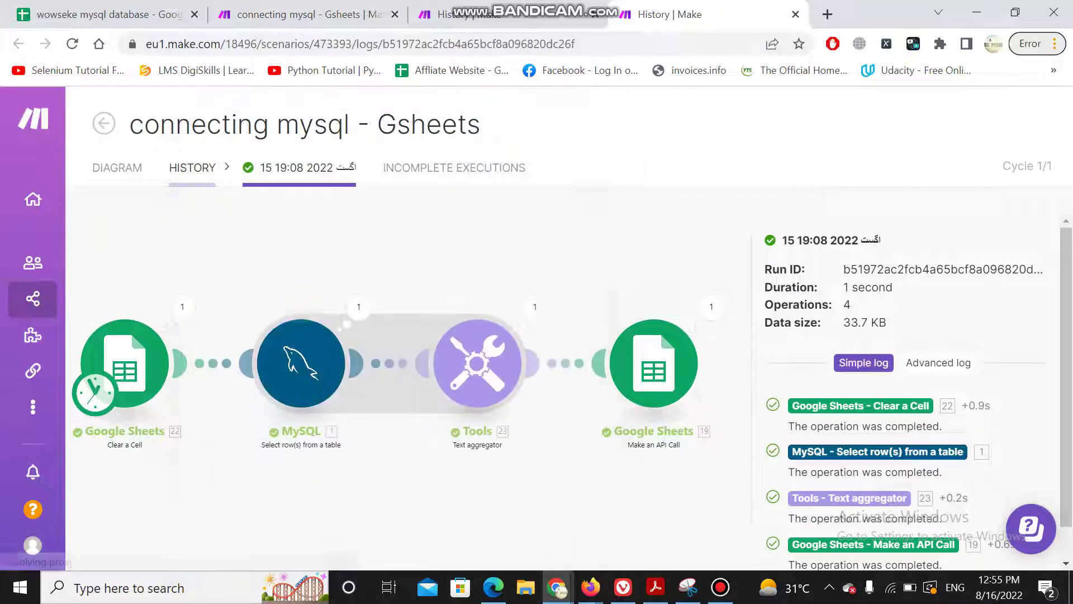
left_click(475, 270)
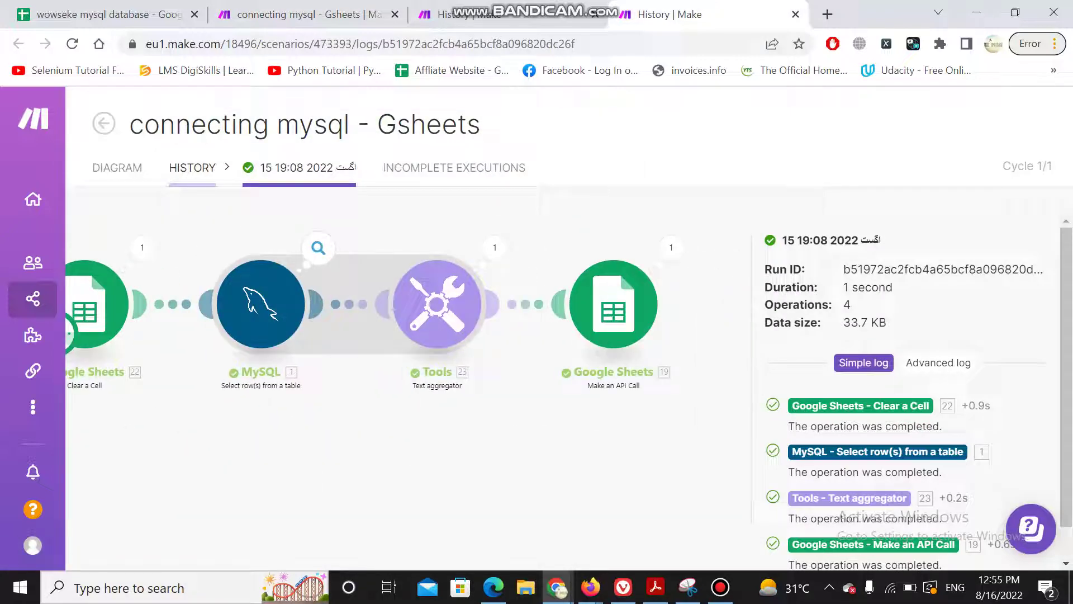
left_click(318, 247)
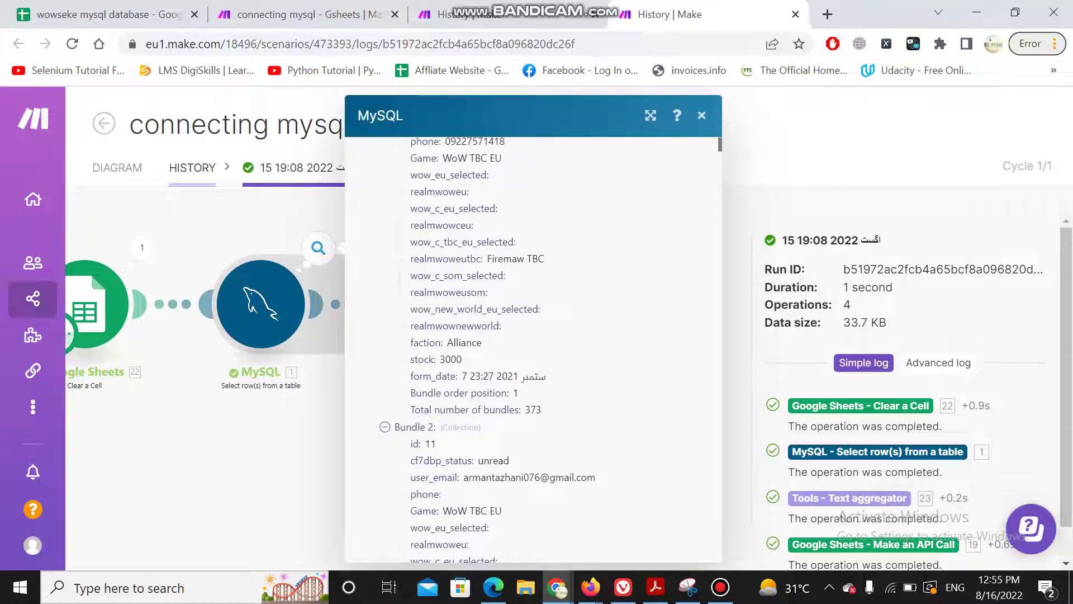
left_click_drag(720, 144, 719, 555)
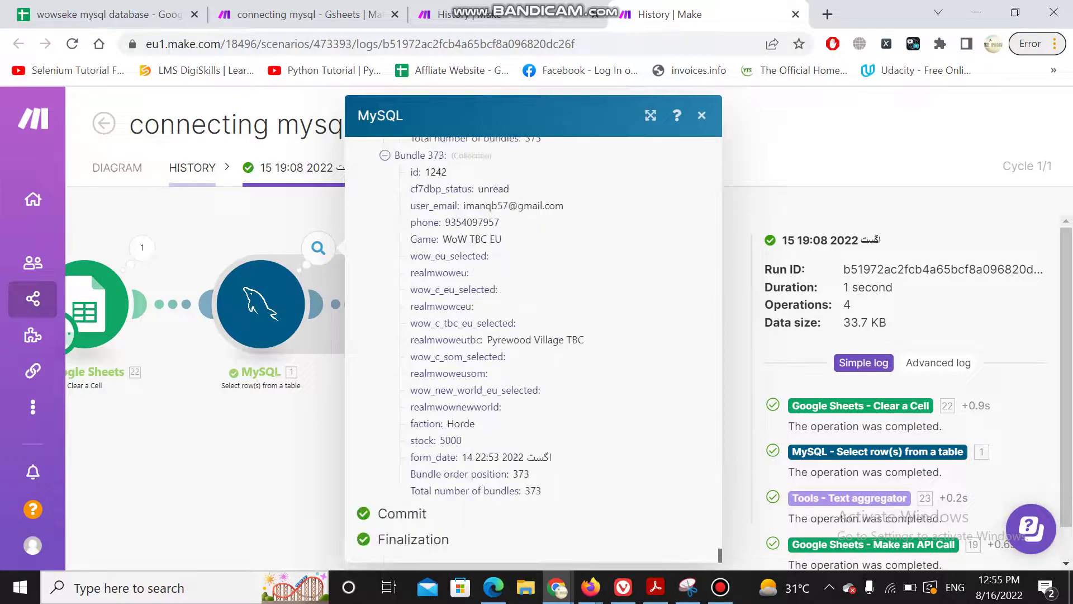
scroll(533, 346, "up", 3)
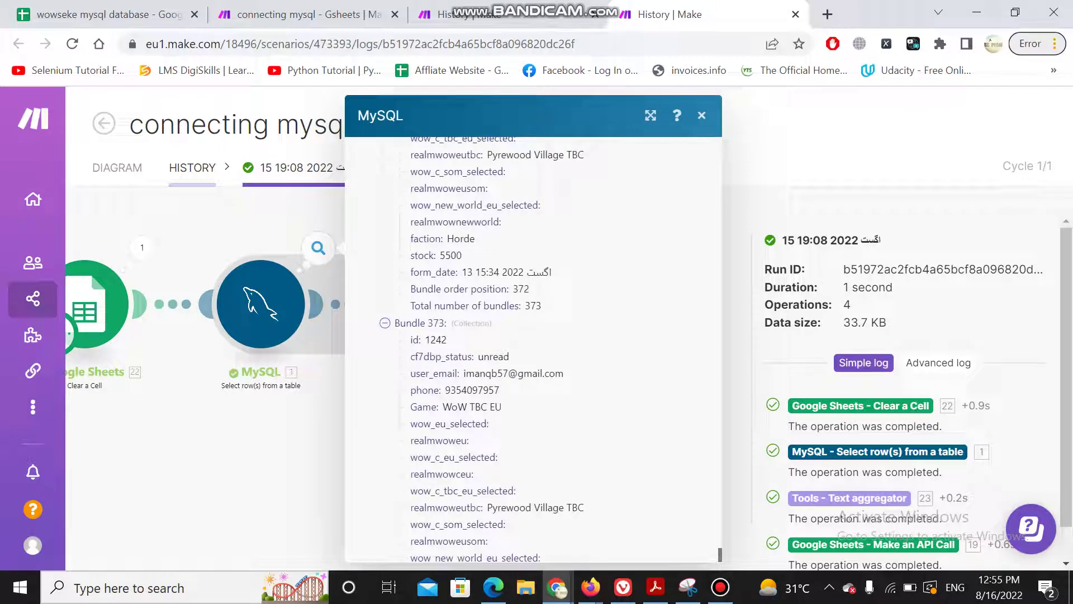
key("Escape")
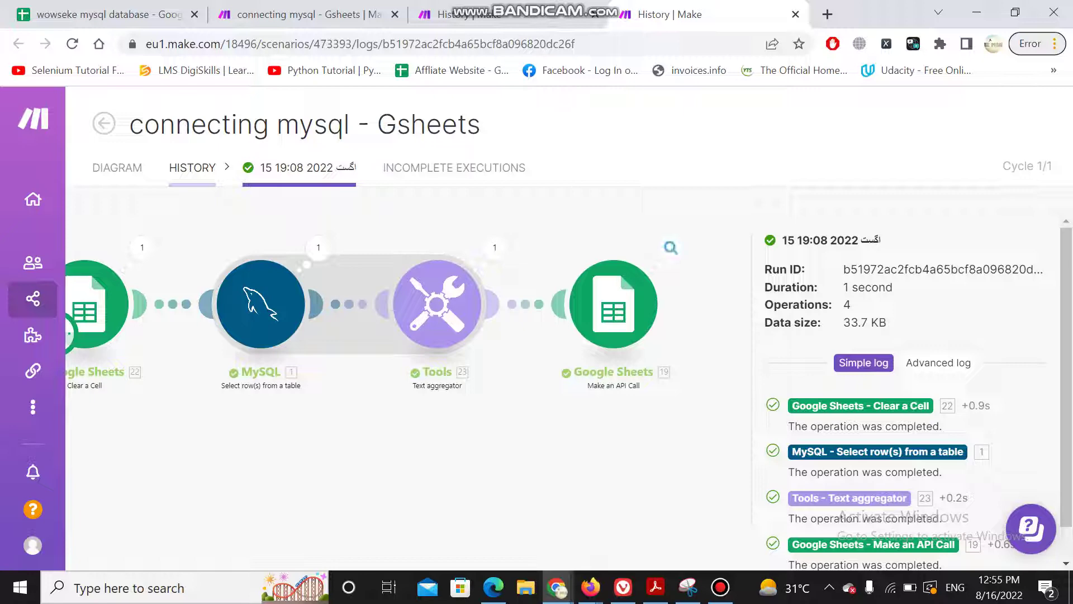
Inspect the input and output bundles of the Make an API Call module in the past run.
left_click_drag(670, 279, 631, 291)
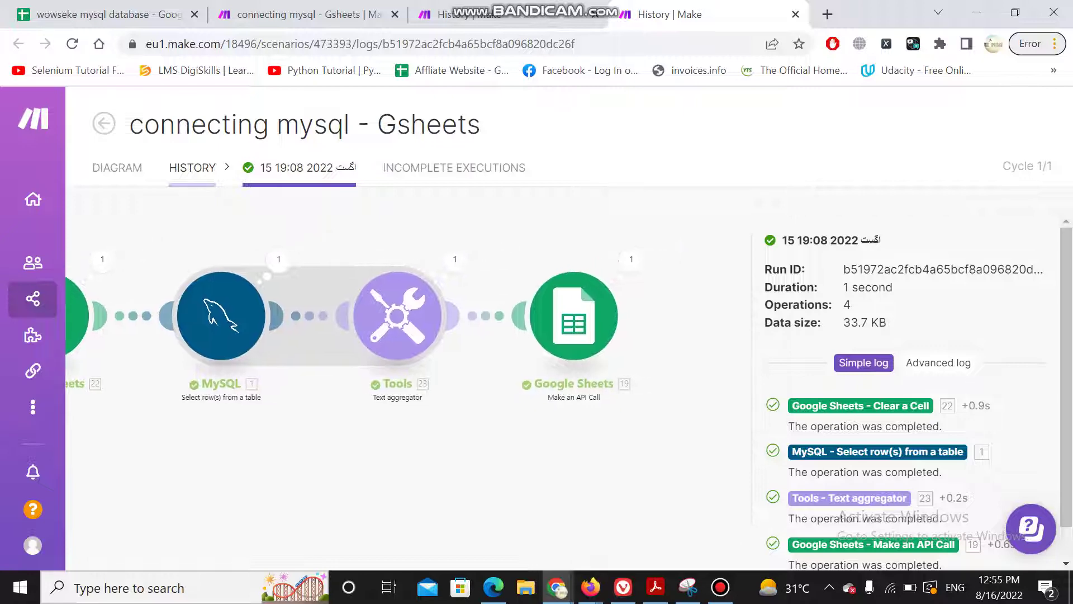
left_click(631, 258)
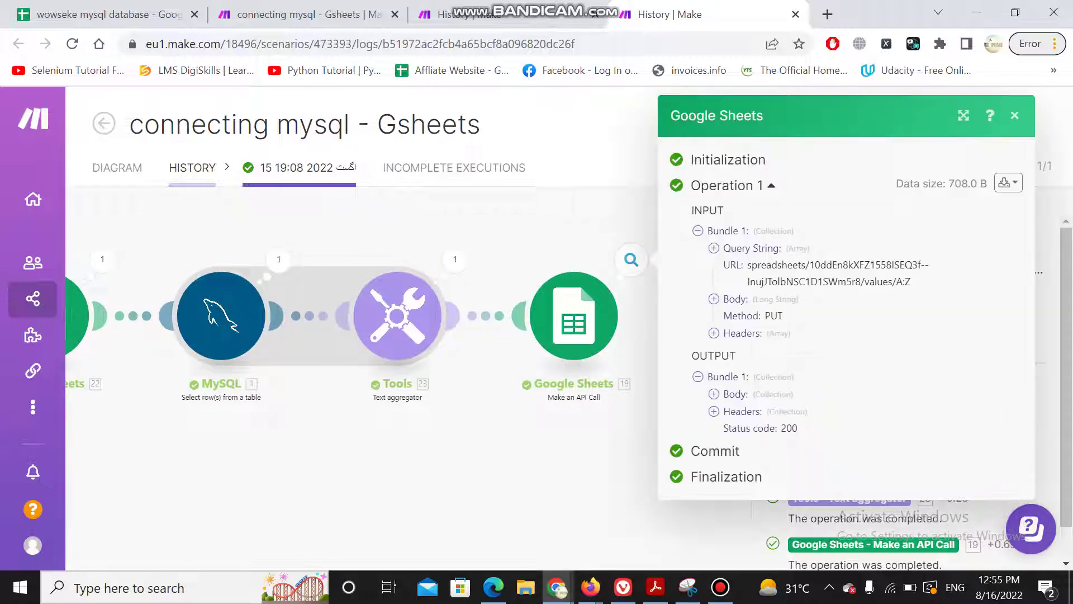
left_click(1014, 115)
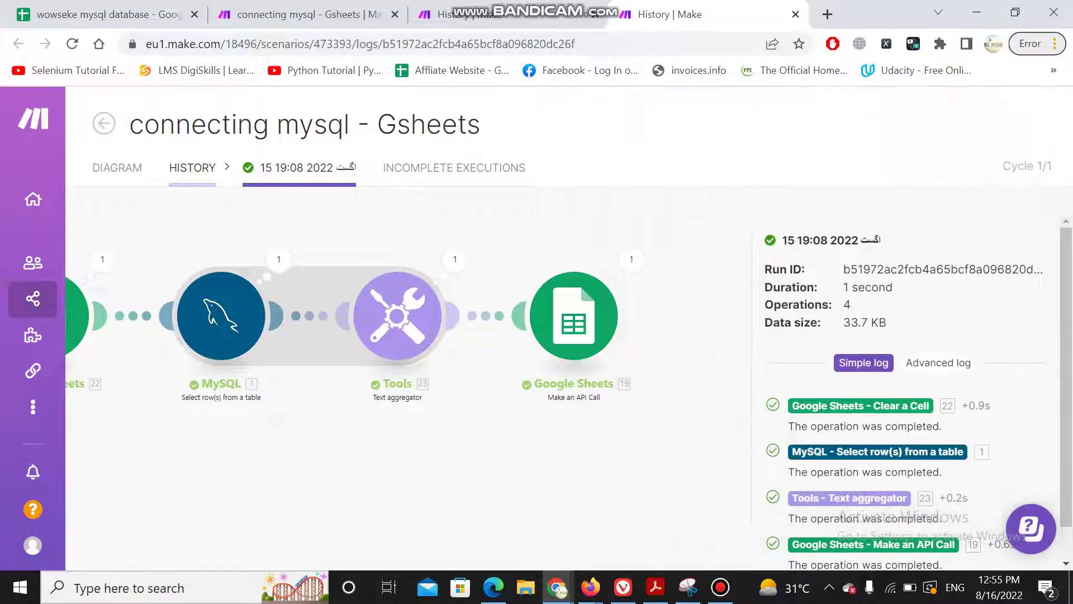
Switch to the Google Sheets spreadsheet and check Sheet1's data down to its last filled row.
left_click(109, 14)
scroll(537, 369, "down", 10)
scroll(537, 369, "down", 20)
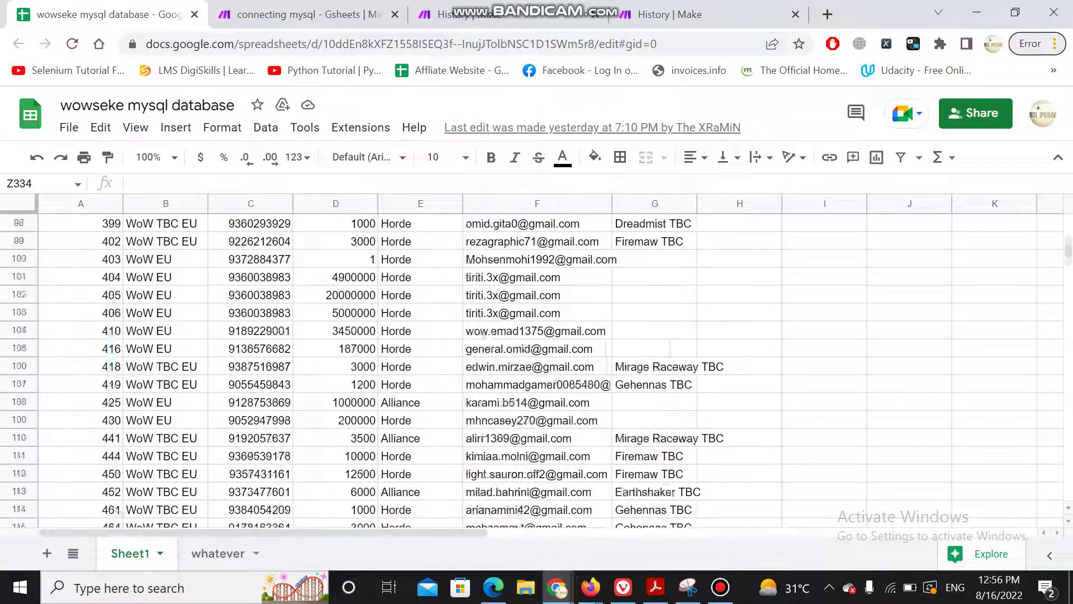
scroll(537, 369, "down", 20)
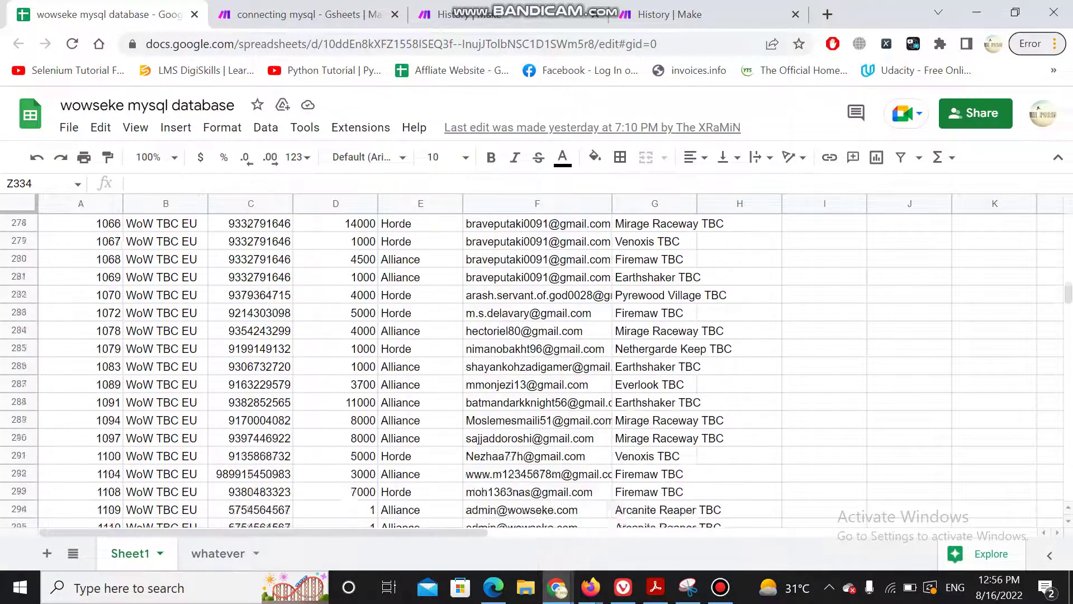
scroll(537, 369, "up", 4)
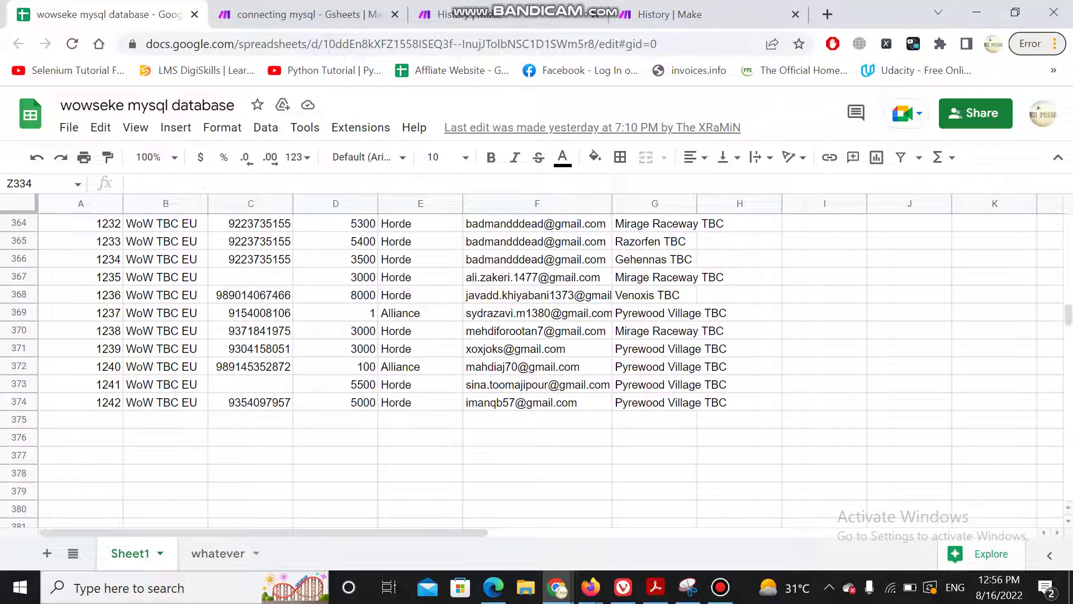
scroll(536, 368, "up", 6)
Return to the Make scenario, clear the row limit in the MySQL module, confirm the settings and save the scenario.
left_click(301, 14)
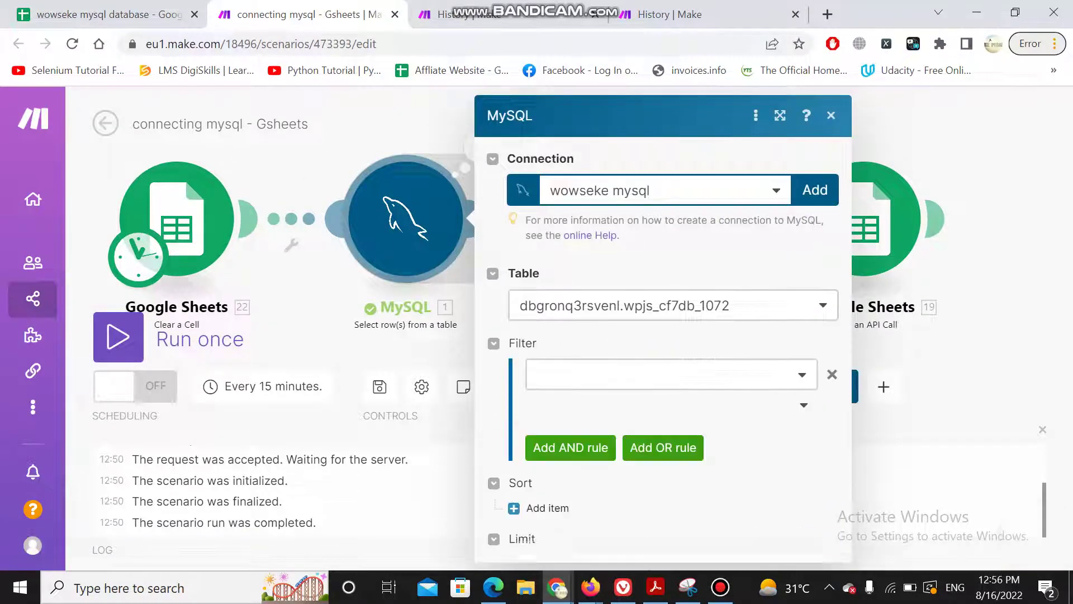
scroll(663, 347, "down", 3)
left_click(538, 373)
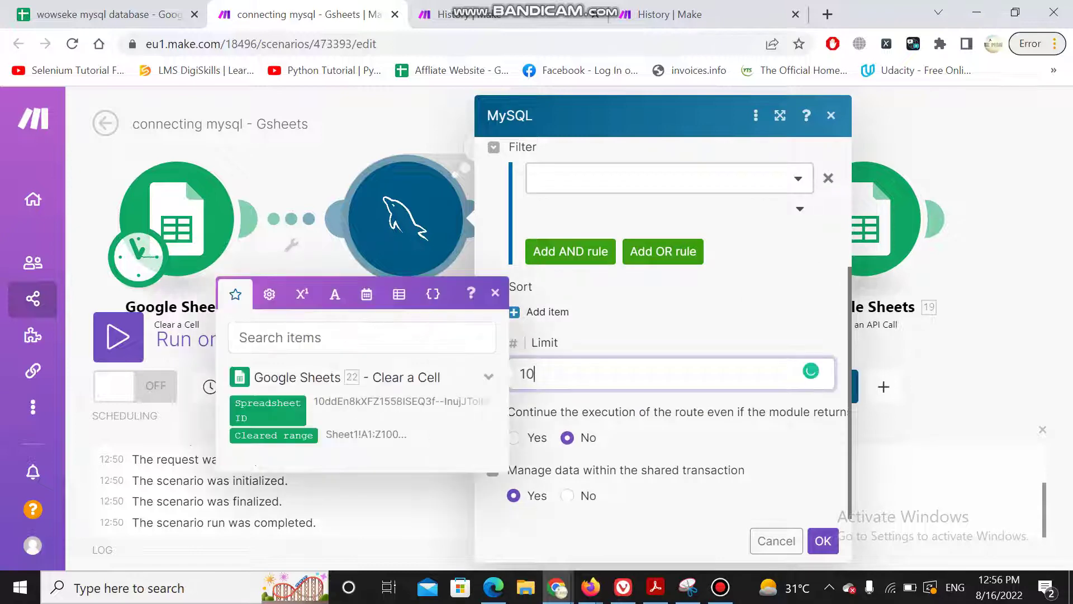
key("BackSpace")
key("BackSpace")
key("Escape")
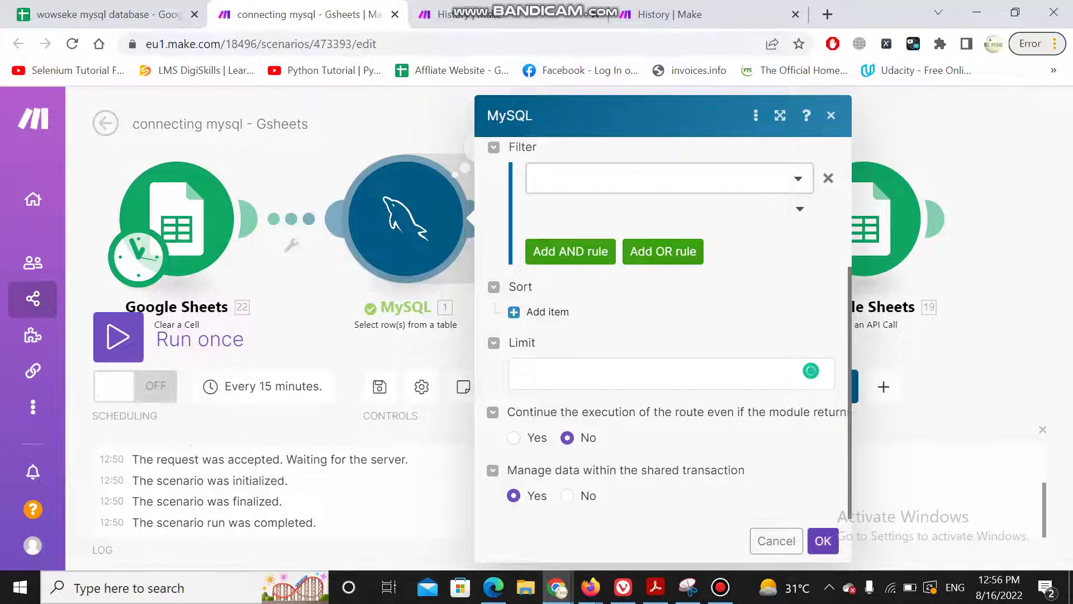
left_click(823, 541)
left_click(379, 386)
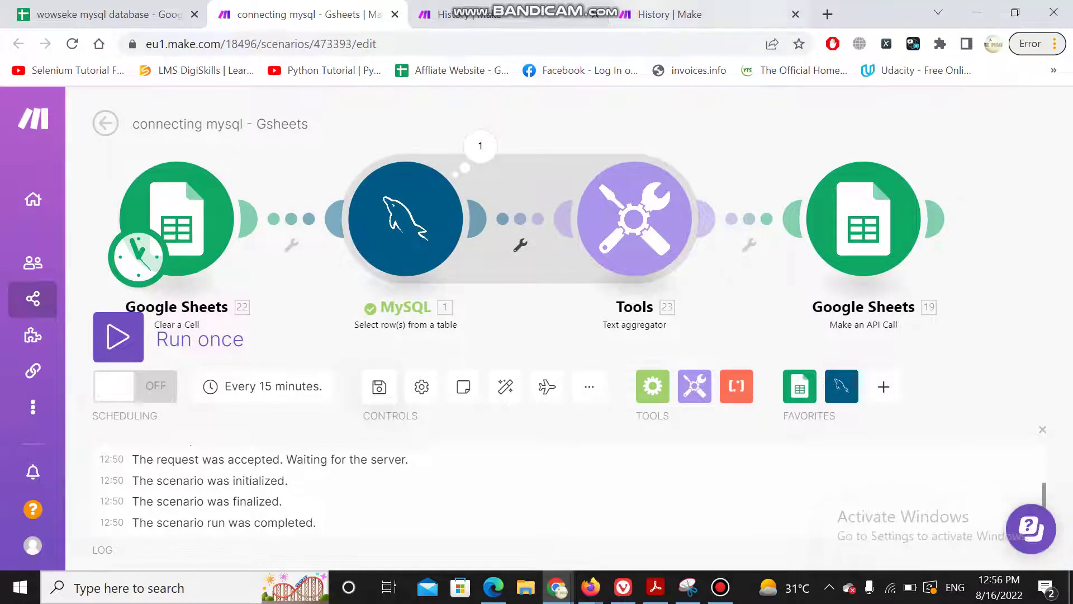
Go back to the past run's details in the scenario history.
left_click(739, 14)
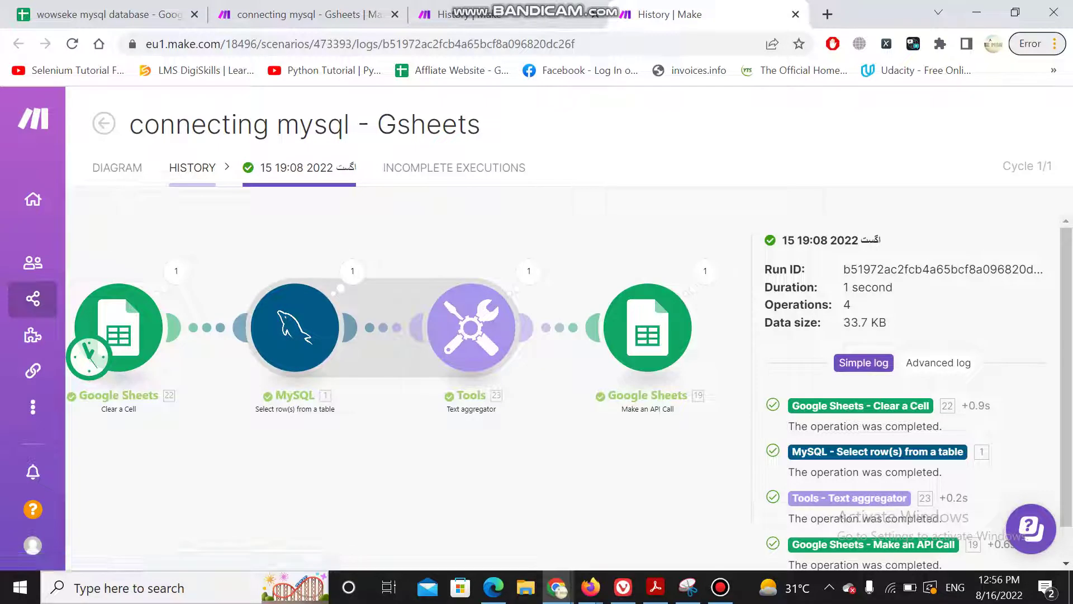